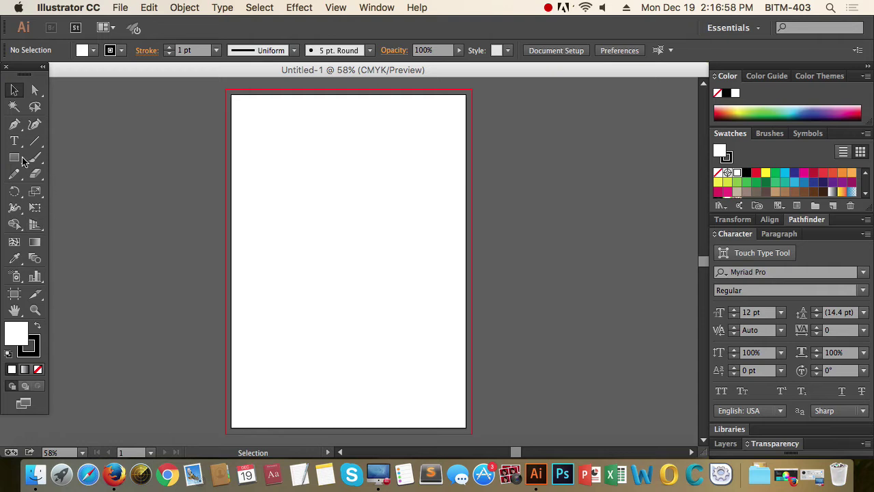
# - Draw a narrow vertical rounded rectangle with fully rounded ends near the upper middle of the page and remove its fill
pyautogui.moveTo(14, 157); pyautogui.dragTo(117, 173)
pyautogui.moveTo(326, 173); pyautogui.dragTo(348, 251)
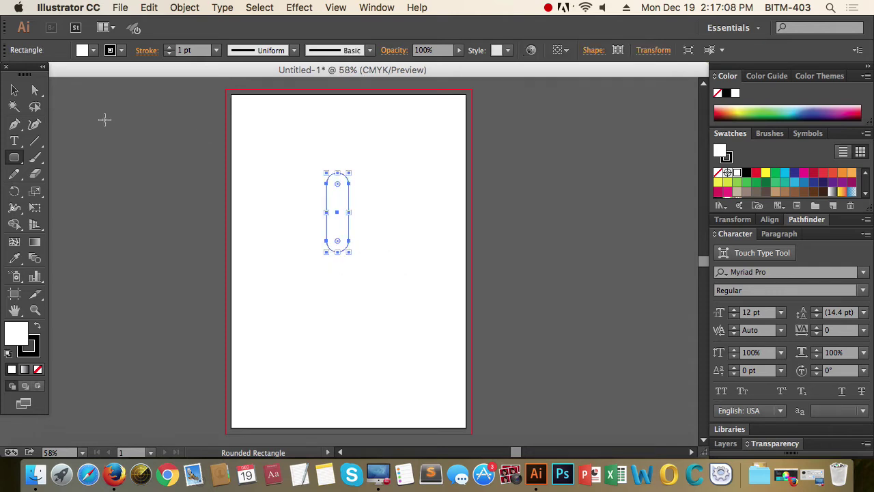
pyautogui.click(15, 91)
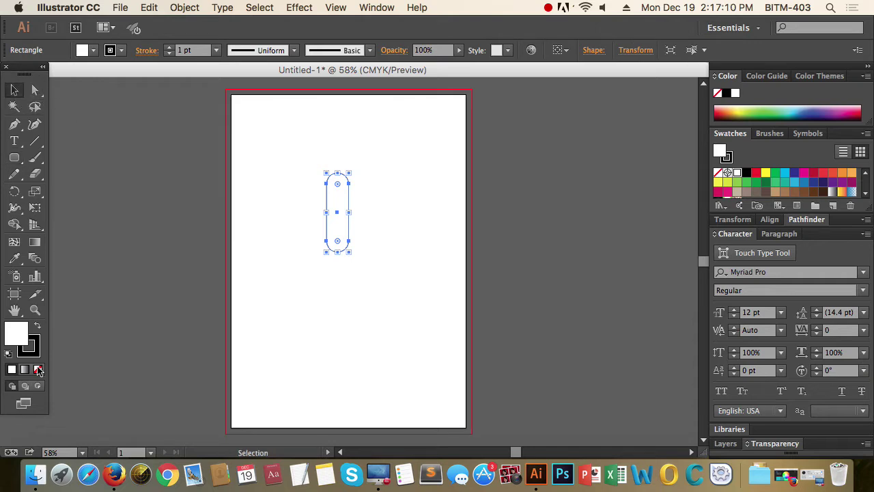
pyautogui.click(39, 369)
pyautogui.click(362, 221)
pyautogui.moveTo(277, 135); pyautogui.dragTo(460, 281)
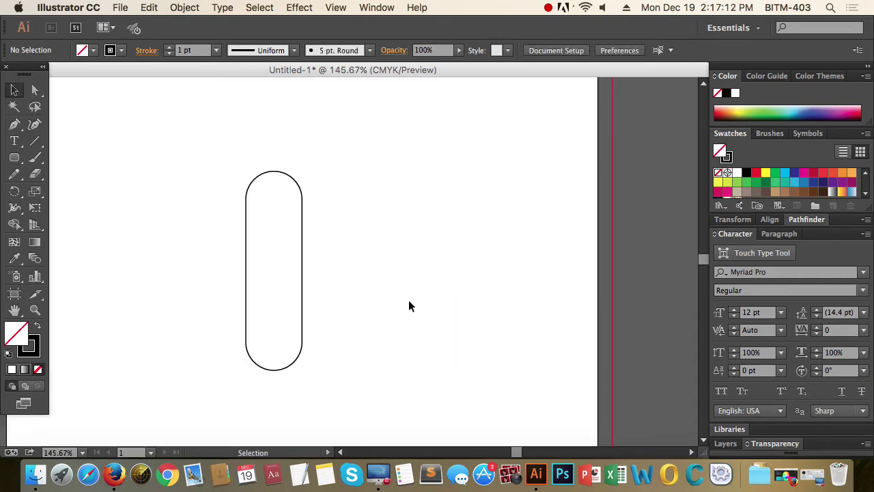
# - Create a copy of the rounded rectangle rotated 90° about its centre to form a cross
pyautogui.moveTo(409, 306); pyautogui.dragTo(181, 239)
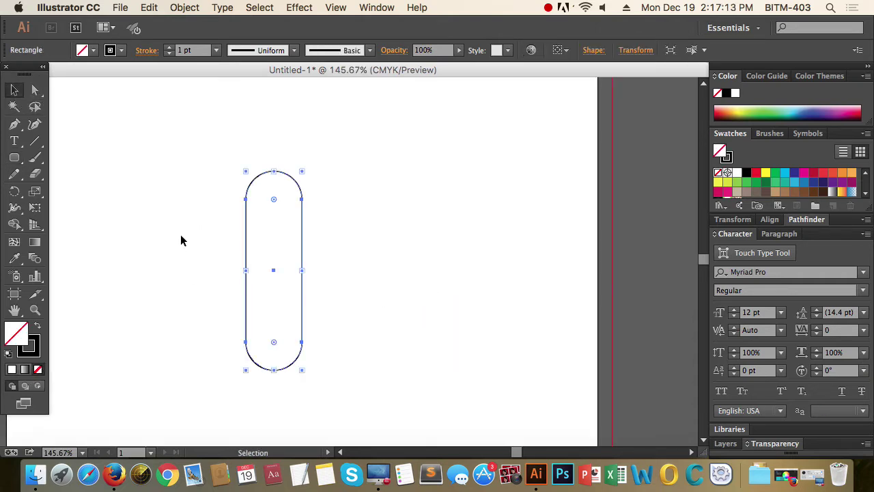
pyautogui.doubleClick(17, 193)
pyautogui.write('90')
pyautogui.click(461, 325)
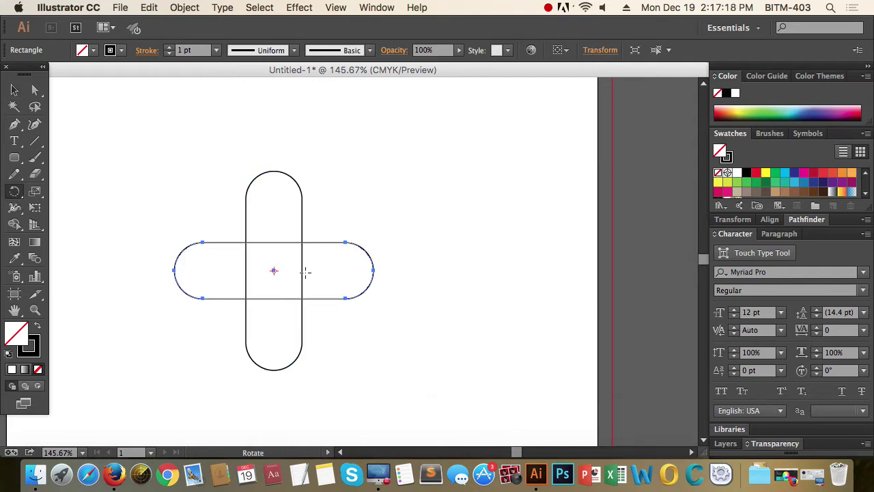
# - Show the rulers and place a horizontal guide where the vertical shape's upper arc meets its straight sides
pyautogui.click(15, 89)
pyautogui.click(425, 214)
pyautogui.press('super+space')
pyautogui.moveTo(148, 152); pyautogui.dragTo(433, 321)
pyautogui.click(252, 171)
pyautogui.press('super+space')
pyautogui.moveTo(192, 123); pyautogui.dragTo(460, 226)
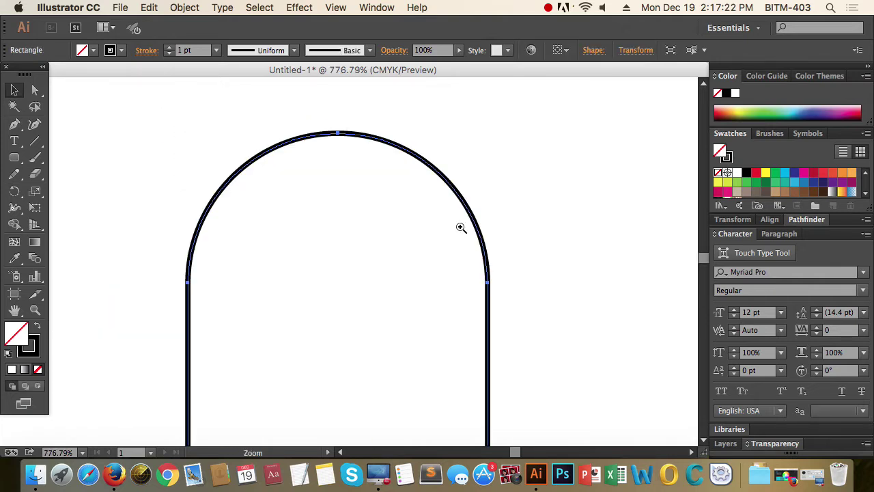
pyautogui.press('super+r')
pyautogui.moveTo(342, 84); pyautogui.dragTo(371, 285)
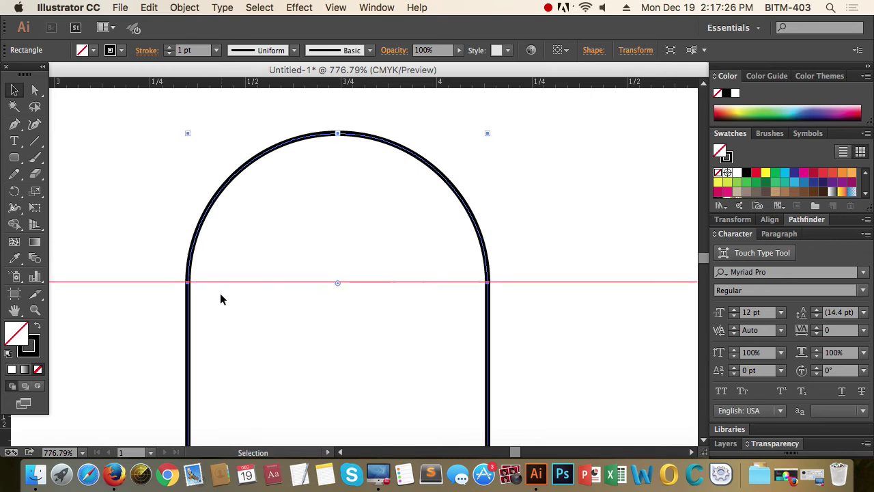
pyautogui.click(559, 321)
# - Move the horizontal rounded rectangle so its upper edge lies on the guide and its left arc starts at the vertical shape's left side
pyautogui.keyDown('alt'); pyautogui.keyDown('super'); pyautogui.click(288, 318); pyautogui.keyUp('super'); pyautogui.keyUp('alt')
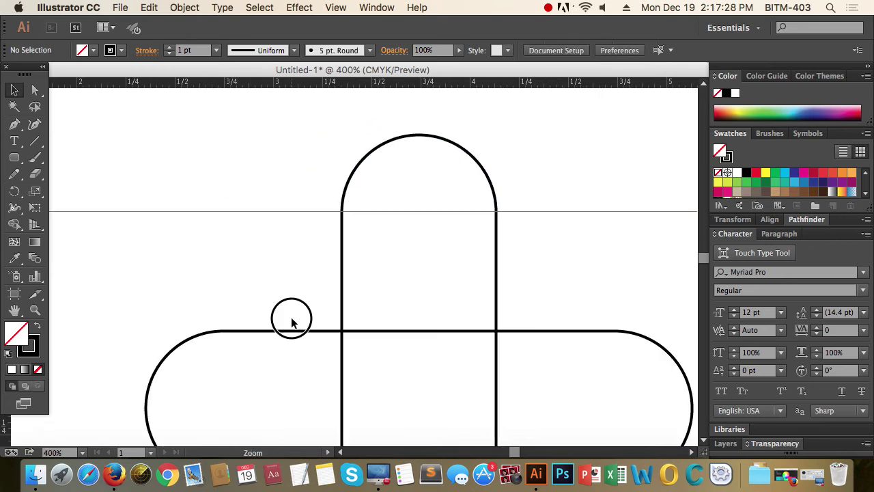
pyautogui.keyDown('alt'); pyautogui.keyDown('super'); pyautogui.click(298, 241); pyautogui.keyUp('super'); pyautogui.keyUp('alt')
pyautogui.moveTo(298, 241); pyautogui.dragTo(394, 191)
pyautogui.click(298, 311)
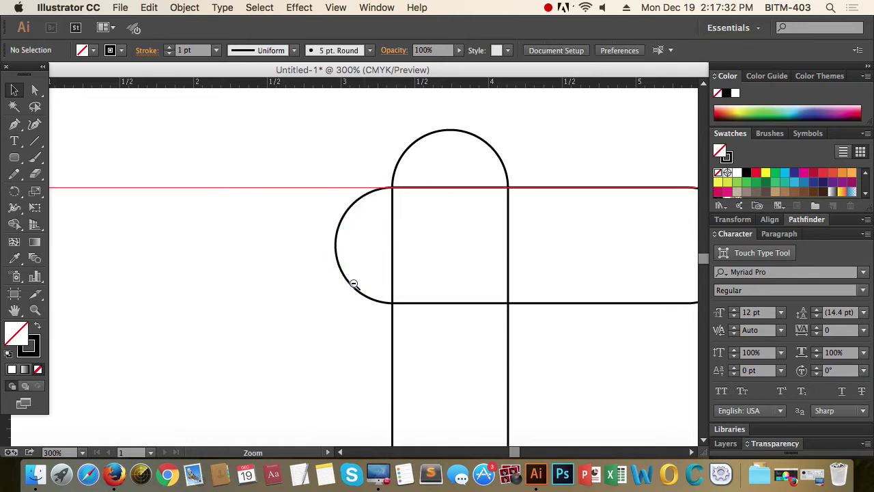
pyautogui.press('super+minus')
pyautogui.press('super+minus')
pyautogui.press('super+space')
pyautogui.moveTo(687, 359); pyautogui.dragTo(663, 344)
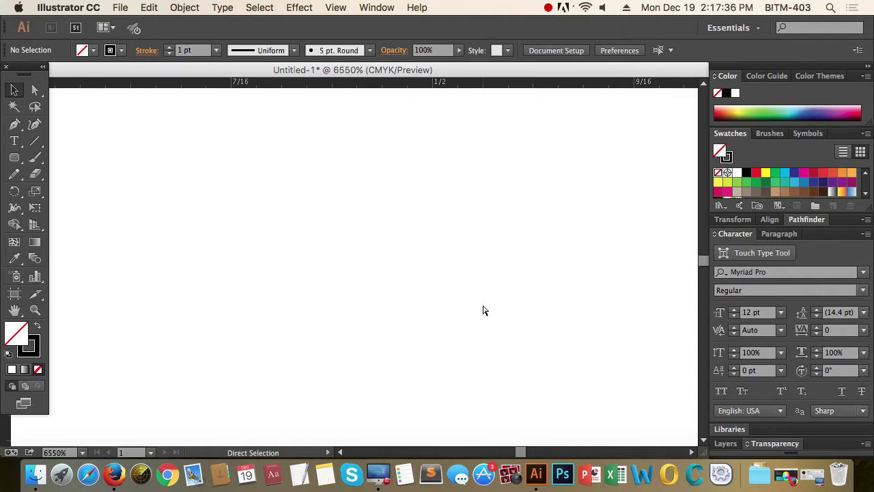
pyautogui.press('super+0')
# - Split the two overlapping rounded rectangles into separate pieces with the Pathfinder's Divide operation
pyautogui.click(263, 147)
pyautogui.moveTo(263, 150); pyautogui.dragTo(475, 284)
pyautogui.press('super+a')
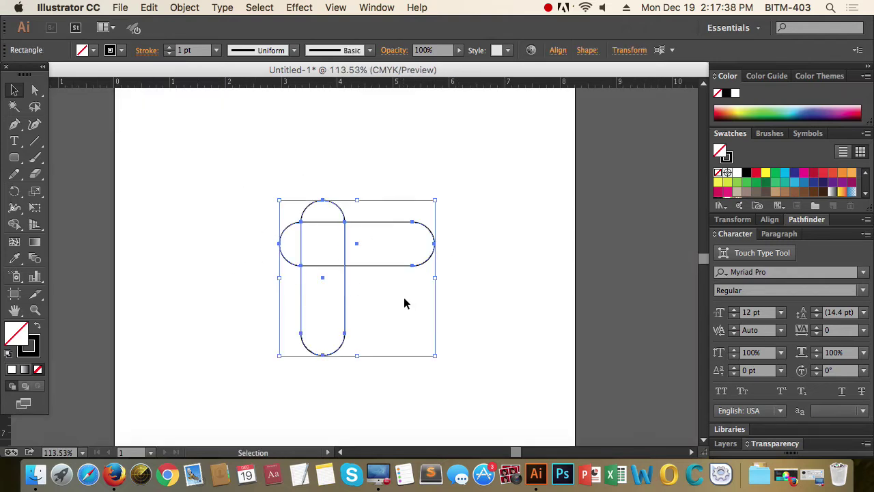
pyautogui.click(376, 7)
pyautogui.scroll(-2, 447, 372)
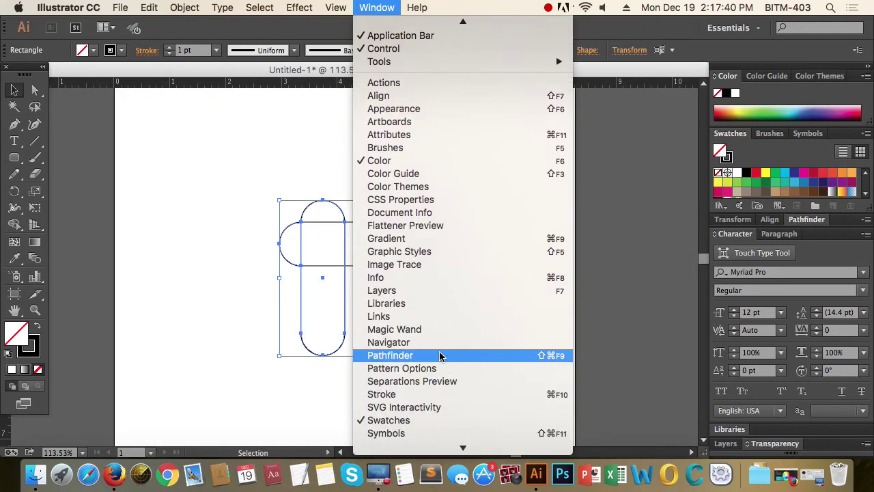
pyautogui.click(439, 360)
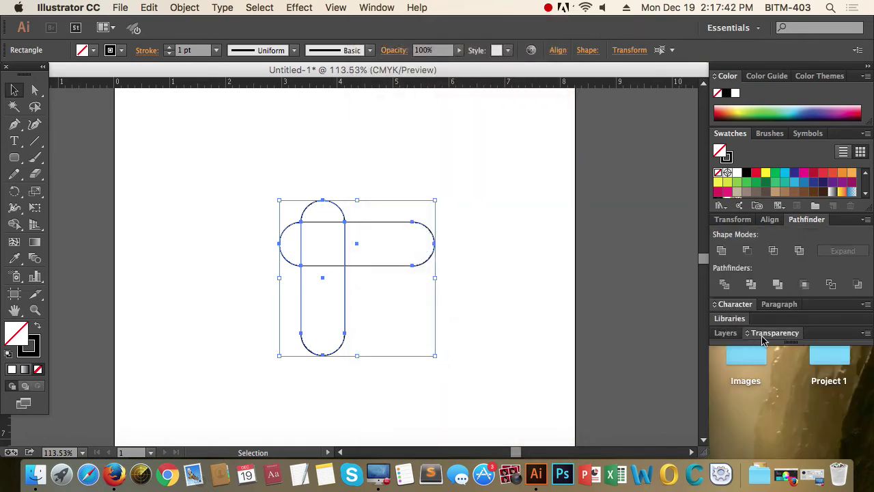
pyautogui.click(726, 286)
# - Ungroup the divided pieces and delete the long right arm and the long lower arm
pyautogui.click(179, 7)
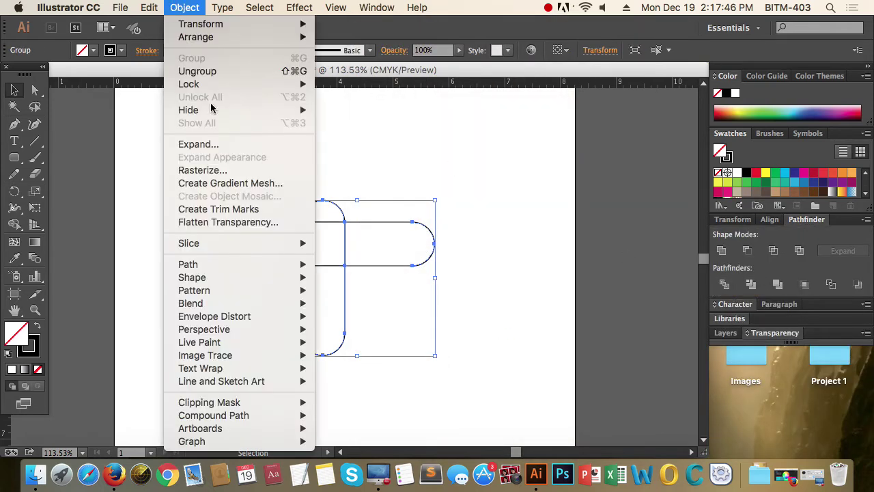
pyautogui.click(197, 71)
pyautogui.click(514, 310)
pyautogui.click(434, 244)
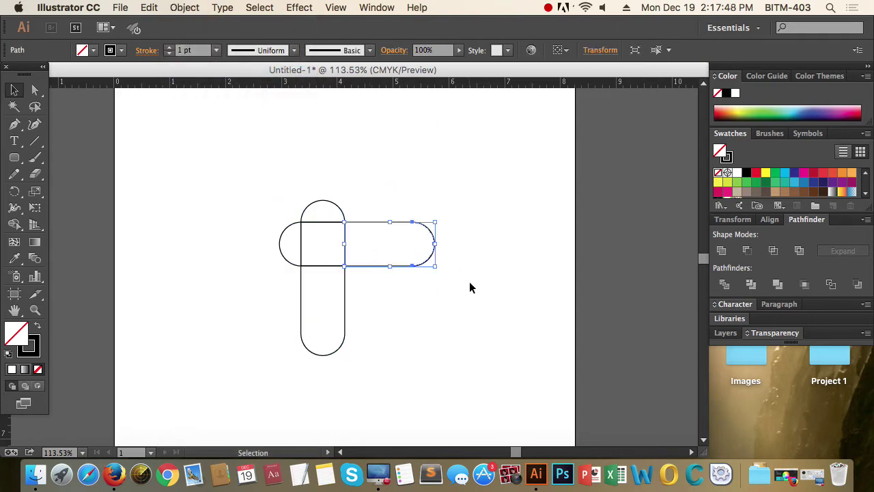
pyautogui.press('Delete')
pyautogui.click(332, 325)
pyautogui.press('Delete')
# - Rotate the remaining square and two half-round pieces together 45° clockwise into an upright heart
pyautogui.moveTo(220, 168); pyautogui.dragTo(418, 303)
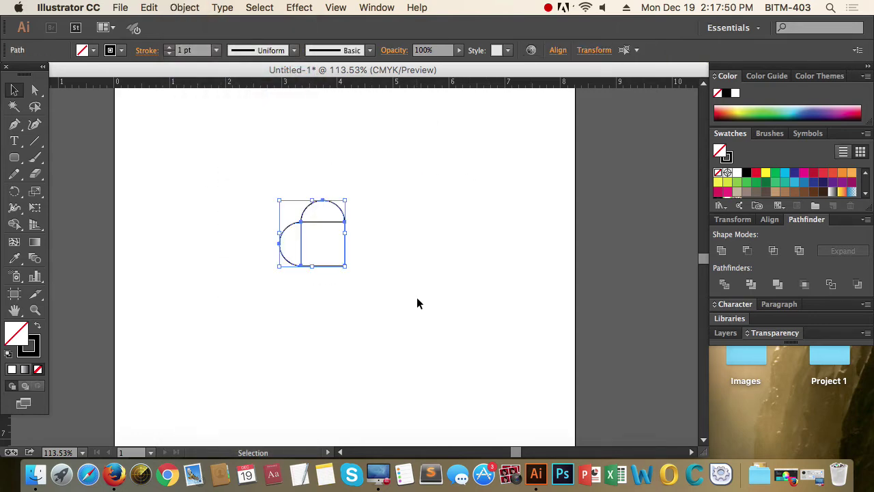
pyautogui.click(14, 191)
pyautogui.moveTo(390, 232); pyautogui.dragTo(390, 238)
pyautogui.click(14, 89)
pyautogui.click(472, 234)
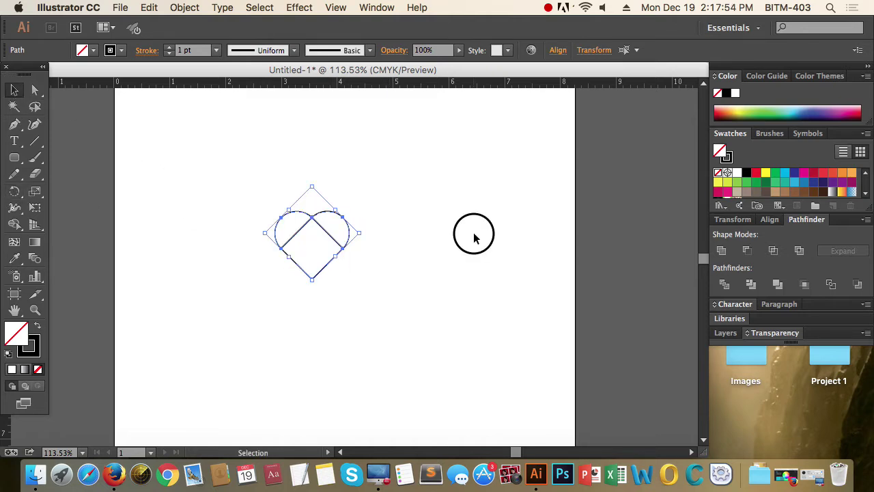
# - Unite the square and the two half-round pieces into a single heart outline
pyautogui.click(201, 171)
pyautogui.moveTo(201, 171); pyautogui.dragTo(452, 201)
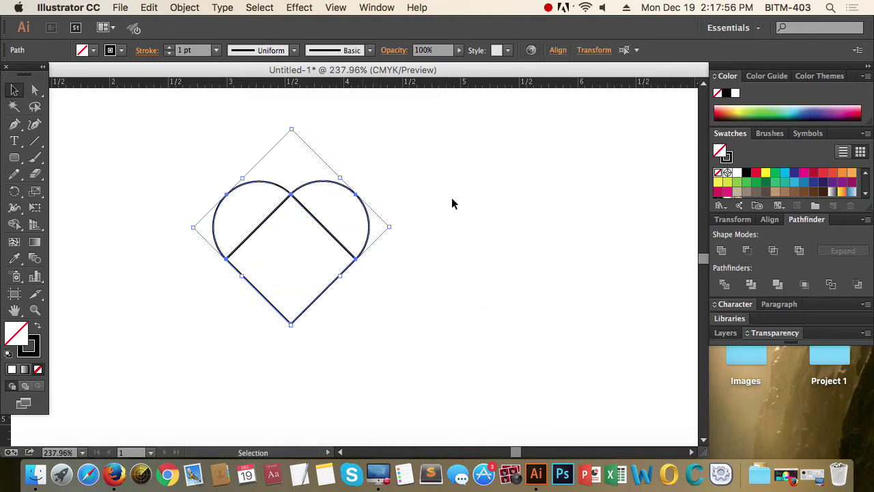
pyautogui.click(721, 250)
pyautogui.click(455, 290)
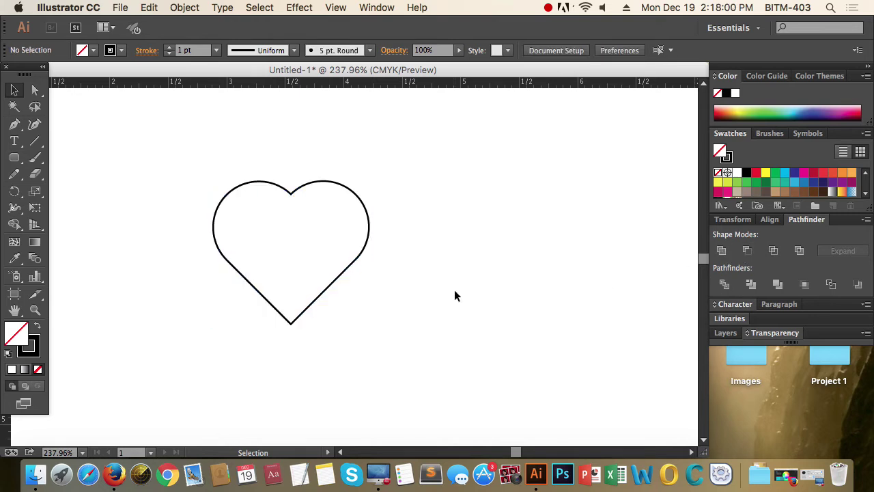
# - Duplicate the heart diagonally up and to the left, and swap fill and stroke on both hearts
pyautogui.moveTo(454, 291); pyautogui.dragTo(327, 226)
pyautogui.click(457, 283)
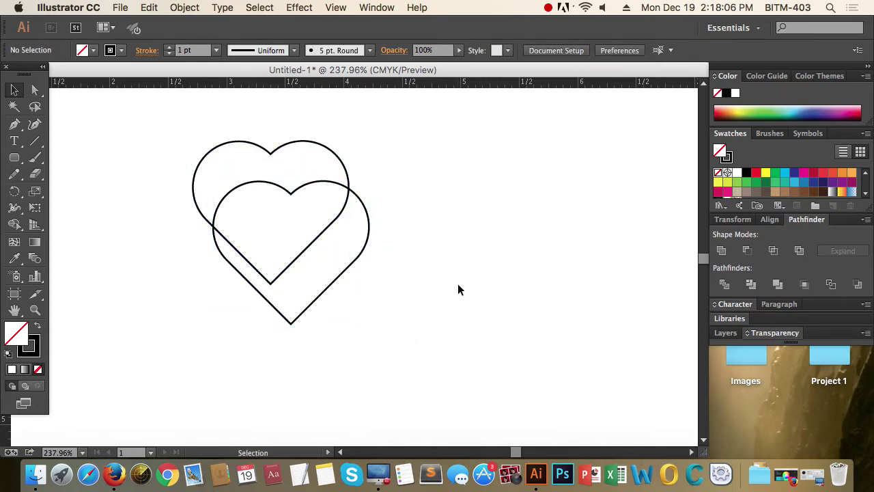
pyautogui.moveTo(429, 335); pyautogui.dragTo(288, 209)
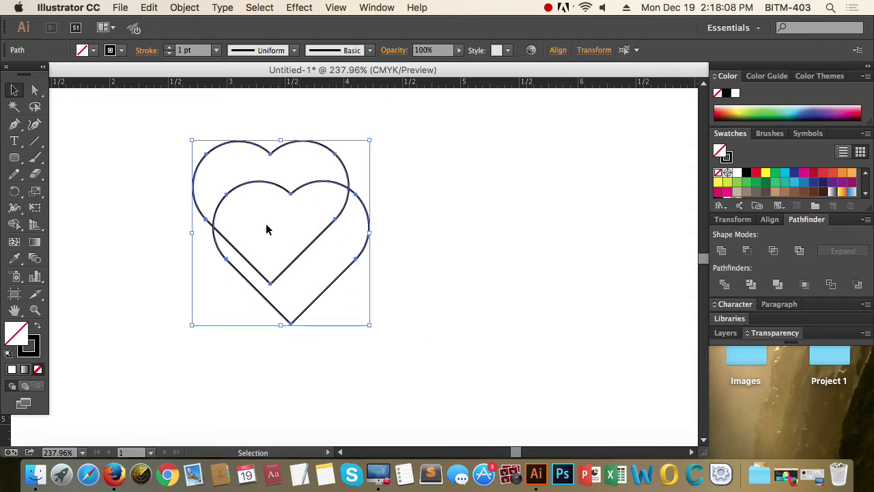
pyautogui.click(40, 327)
pyautogui.click(187, 356)
# - Fill the lower heart with yellow and the upper heart with red
pyautogui.click(321, 279)
pyautogui.click(765, 172)
pyautogui.click(219, 153)
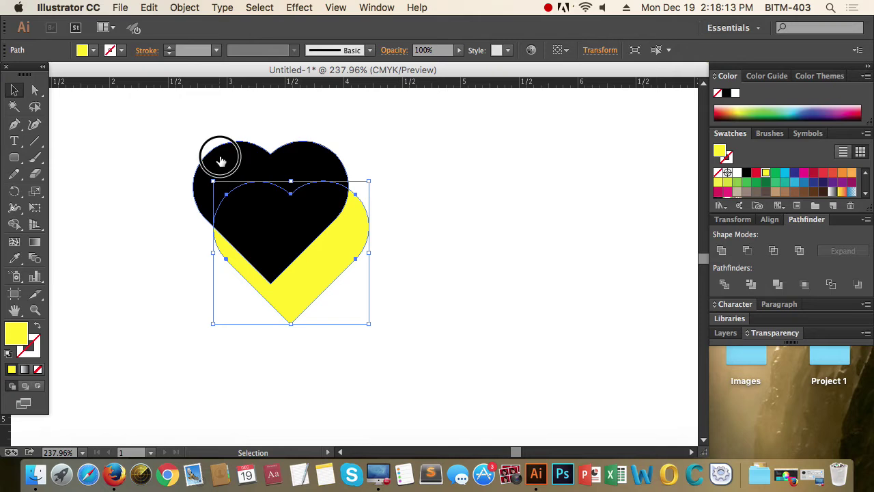
pyautogui.click(756, 173)
# - Blend the red heart into the yellow heart between their bottom tips with the Blend tool
pyautogui.moveTo(419, 260); pyautogui.dragTo(254, 160)
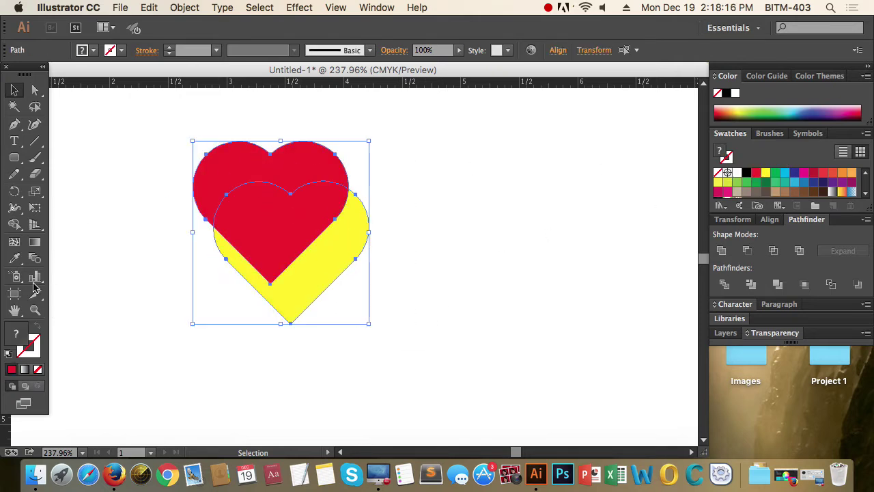
pyautogui.click(35, 258)
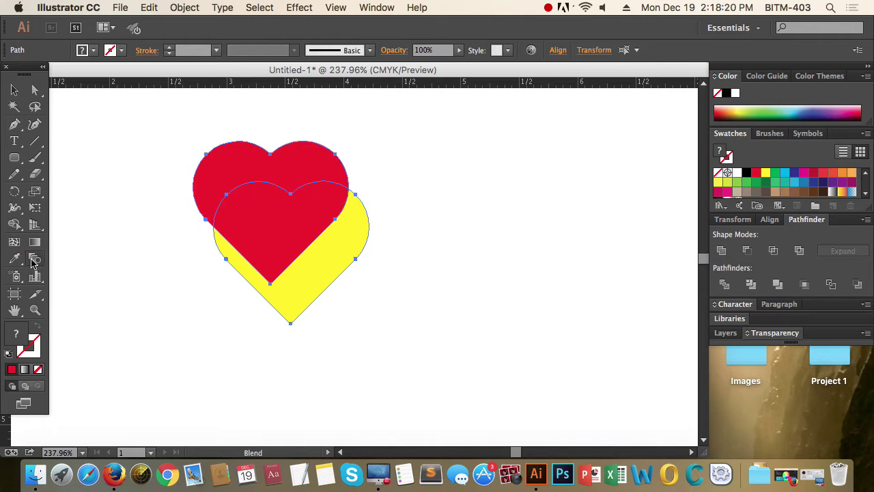
pyautogui.click(272, 285)
pyautogui.click(292, 324)
pyautogui.click(14, 89)
pyautogui.click(153, 320)
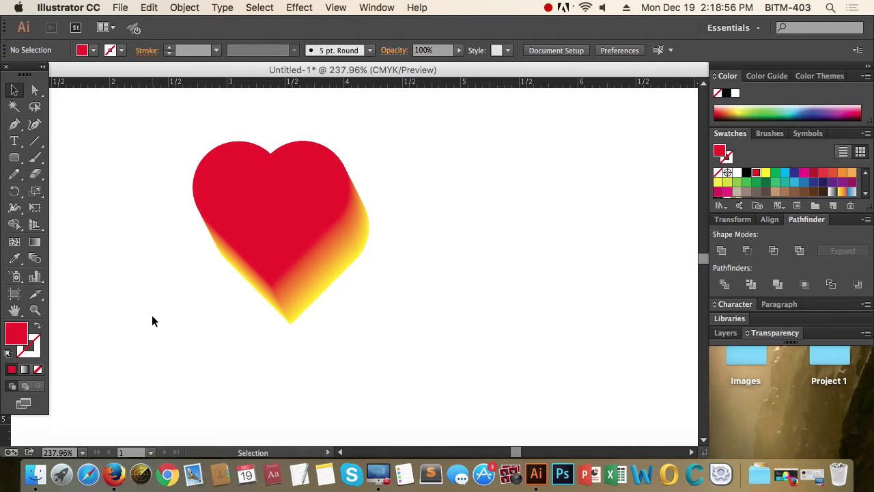
# - Move the blended heart to the upper-right corner of the page
pyautogui.click(266, 254)
pyautogui.click(462, 321)
pyautogui.click(309, 242)
pyautogui.keyDown('alt'); pyautogui.keyDown('super'); pyautogui.click(296, 287); pyautogui.keyUp('super'); pyautogui.keyUp('alt')
pyautogui.keyDown('alt'); pyautogui.keyDown('super'); pyautogui.click(289, 332); pyautogui.keyUp('super'); pyautogui.keyUp('alt')
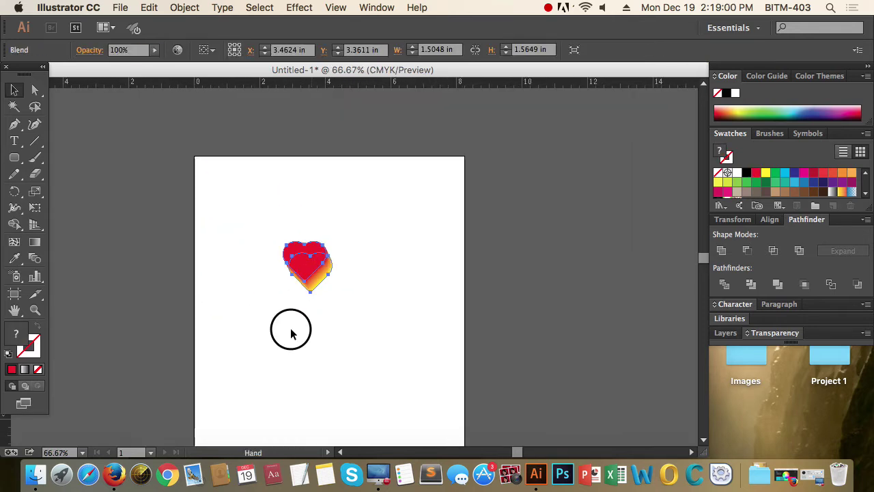
pyautogui.moveTo(286, 280); pyautogui.dragTo(405, 202)
pyautogui.click(386, 323)
# - Draw a closed freehand outline about 5.5 in wide with the Pencil tool, below and left of the heart
pyautogui.keyDown('super'); pyautogui.click(275, 246); pyautogui.keyUp('super')
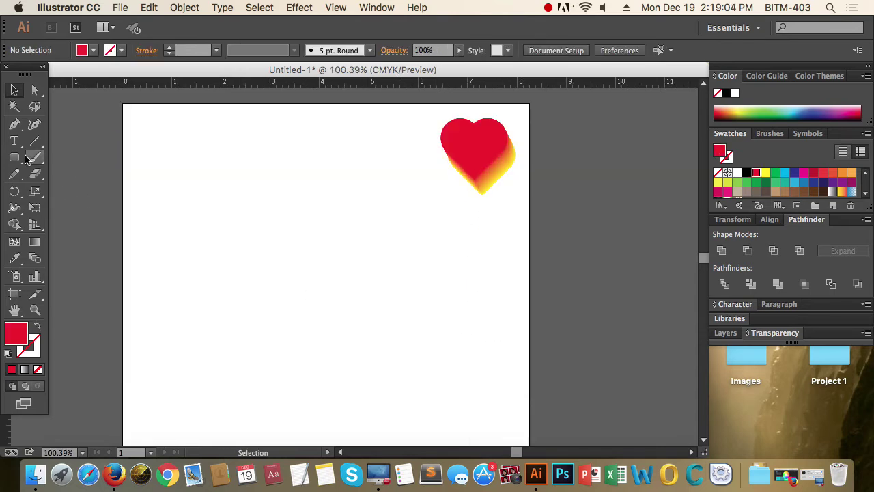
pyautogui.moveTo(15, 174); pyautogui.dragTo(99, 171)
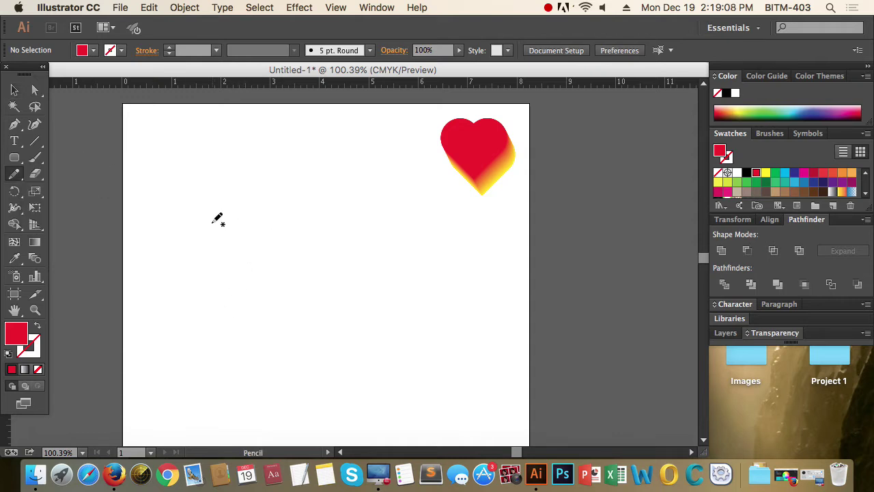
pyautogui.moveTo(214, 220)
pyautogui.mouseDown()
pyautogui.moveTo(209, 182)
pyautogui.moveTo(245, 171)
pyautogui.moveTo(239, 191)
pyautogui.moveTo(256, 218)
pyautogui.moveTo(300, 248)
pyautogui.moveTo(311, 282)
pyautogui.moveTo(445, 287)
pyautogui.moveTo(398, 363)
pyautogui.moveTo(404, 432)
pyautogui.moveTo(303, 436)
pyautogui.moveTo(308, 361)
pyautogui.moveTo(276, 336)
pyautogui.moveTo(234, 359)
pyautogui.moveTo(179, 369)
pyautogui.moveTo(203, 215)
pyautogui.mouseUp()
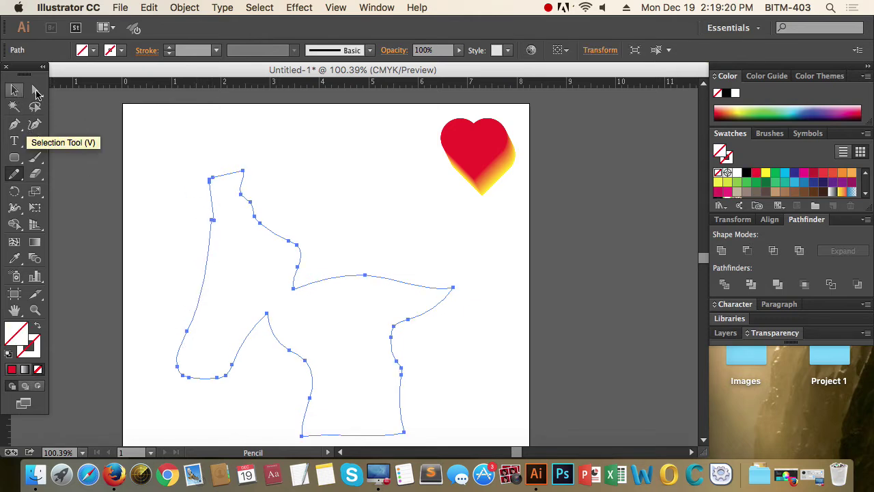
# - Fill the freehand pencil shape with solid red
pyautogui.click(36, 90)
pyautogui.click(197, 217)
pyautogui.moveTo(153, 194); pyautogui.dragTo(379, 344)
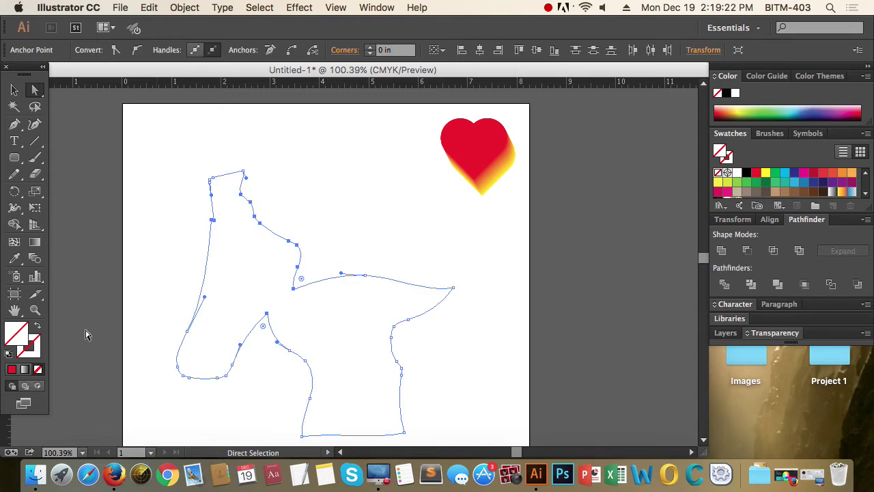
pyautogui.click(12, 368)
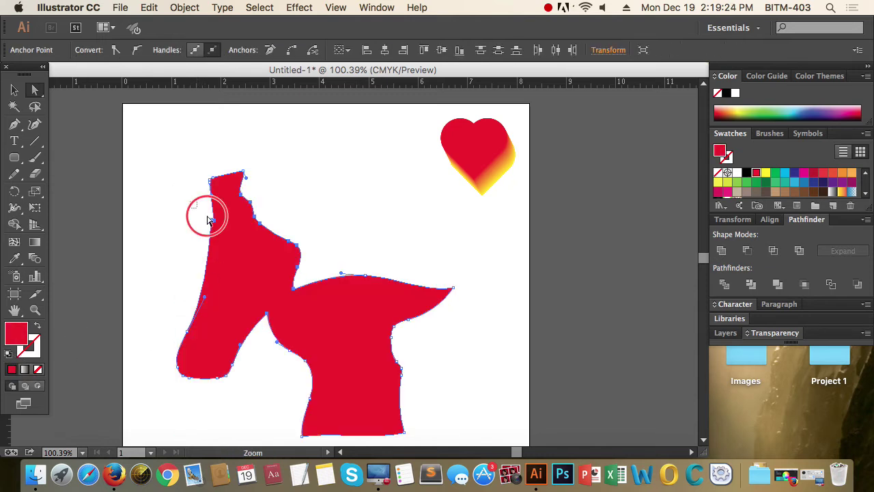
# - Examine the spot on the freehand shape's left edge where the start and end of the outline meet
pyautogui.moveTo(189, 197); pyautogui.dragTo(260, 250)
pyautogui.click(236, 221)
pyautogui.moveTo(235, 221); pyautogui.dragTo(321, 262)
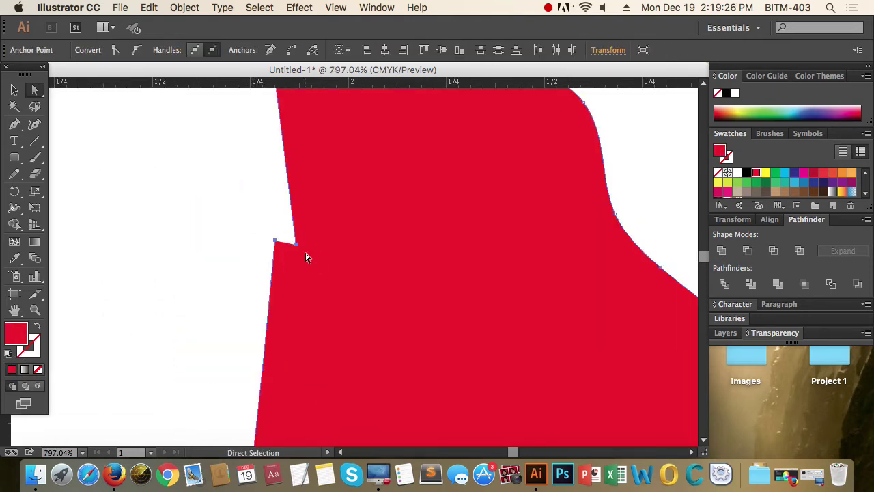
pyautogui.click(187, 232)
pyautogui.press('v')
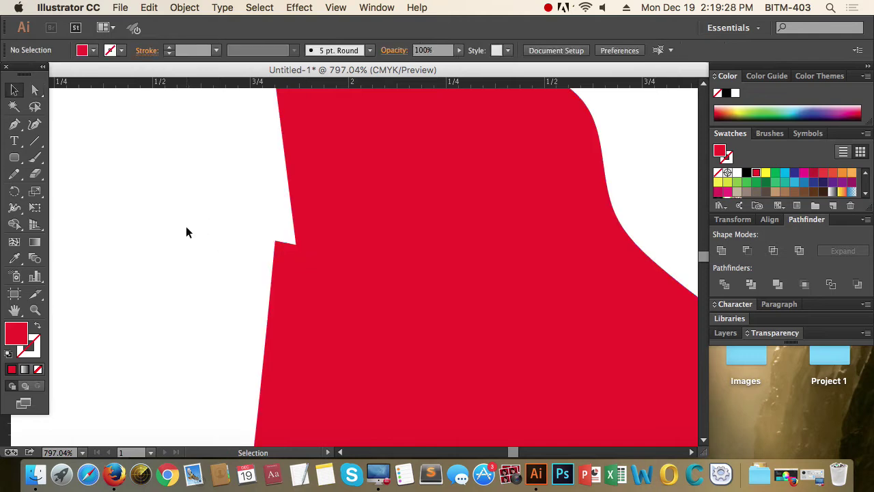
# - Duplicate the red freehand shape with a small offset up and to the left
pyautogui.scroll(-6, 449, 314)
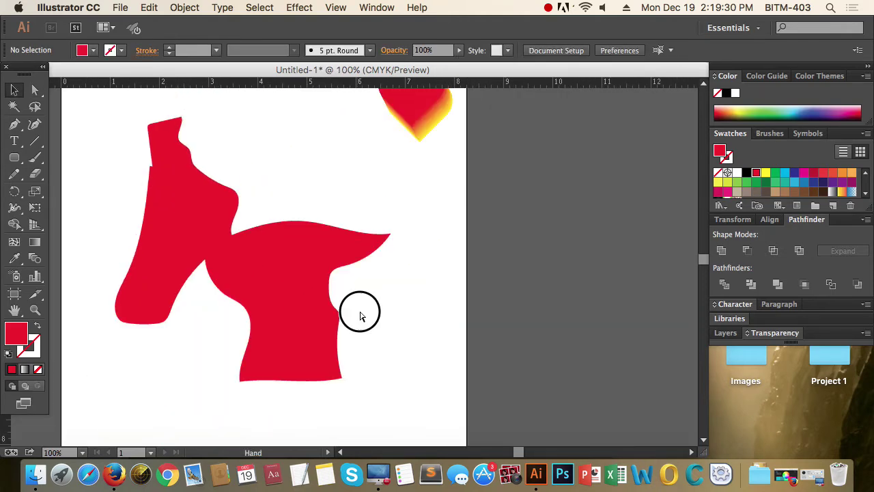
pyautogui.scroll(-3, 355, 315)
pyautogui.hscroll(-2, 355, 315)
pyautogui.moveTo(374, 304); pyautogui.dragTo(351, 286)
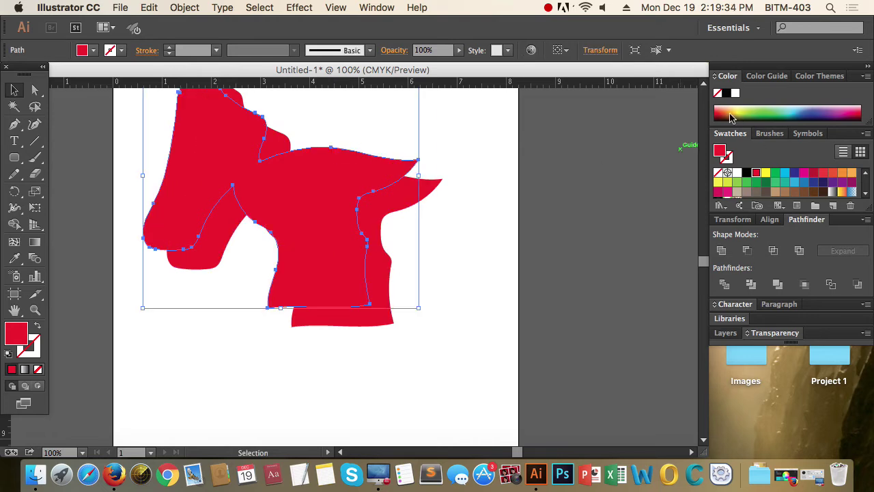
# - Fill the rear copy of the freehand shape with green and blend it with the red front copy
pyautogui.click(389, 320)
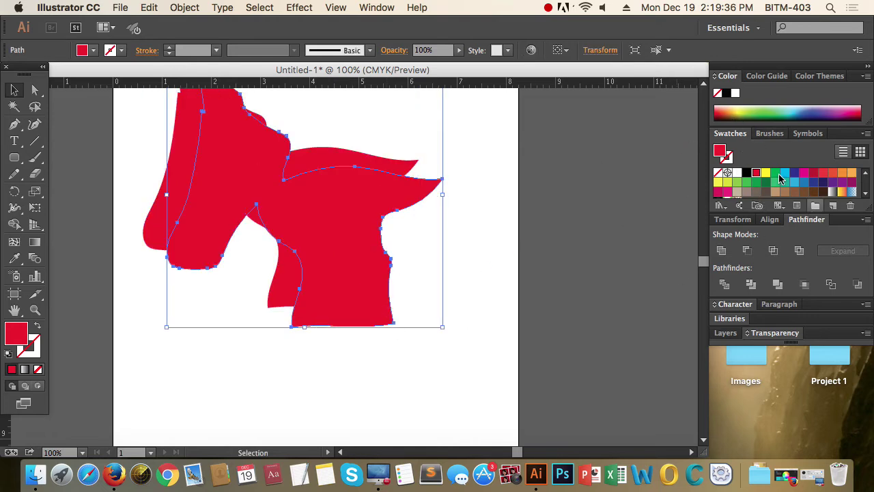
pyautogui.click(781, 178)
pyautogui.moveTo(440, 374); pyautogui.dragTo(267, 251)
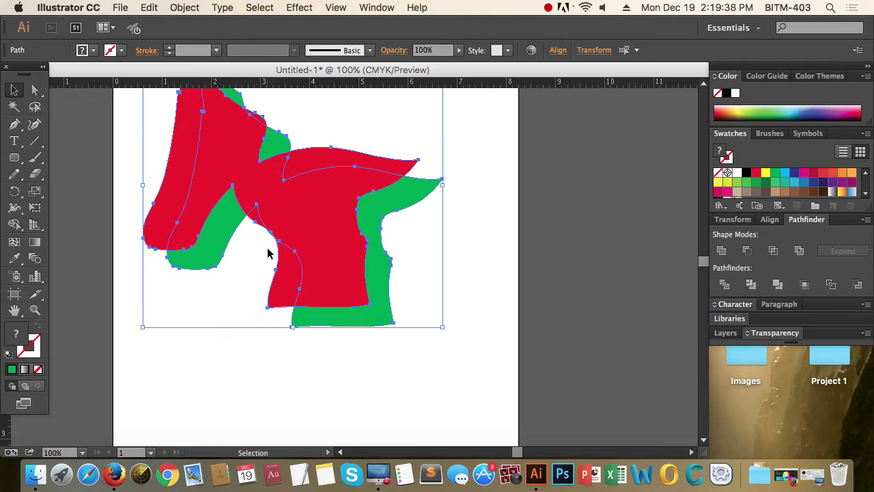
pyautogui.click(35, 258)
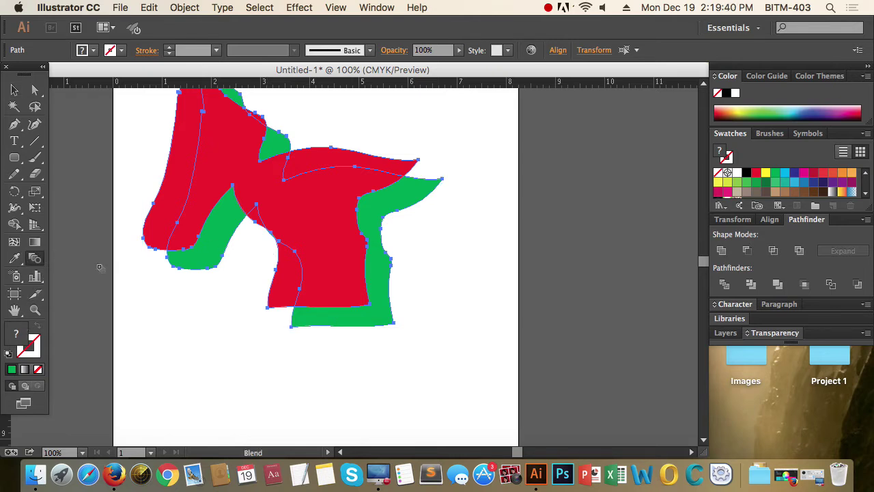
pyautogui.click(370, 304)
pyautogui.click(395, 324)
pyautogui.click(14, 90)
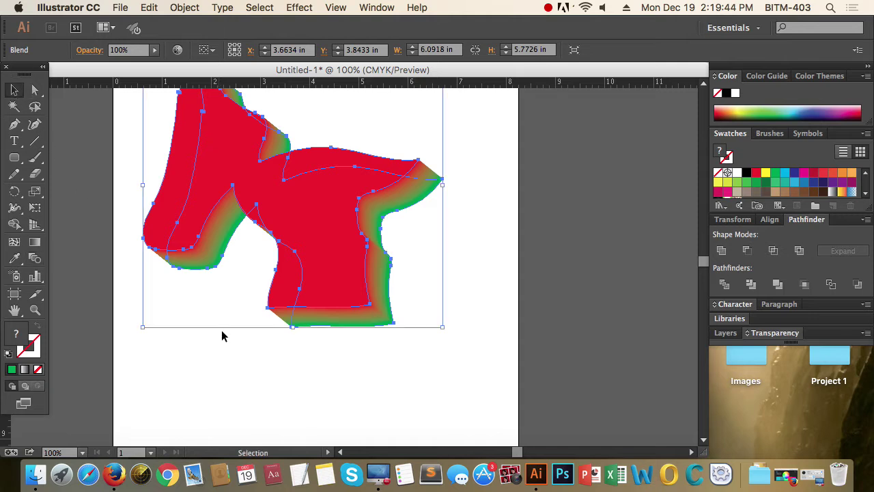
pyautogui.click(222, 335)
# - Recolor only the rear shape inside the freehand blend to yellow
pyautogui.press('super+minus')
pyautogui.press('a')
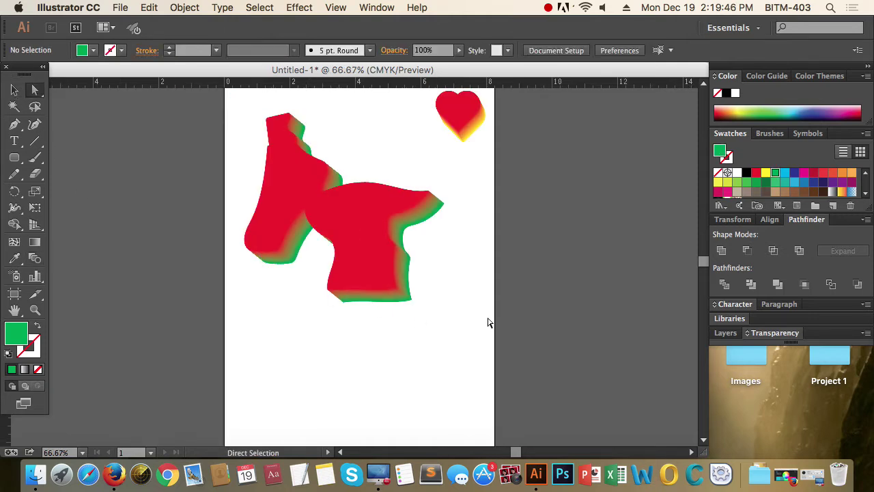
pyautogui.click(409, 272)
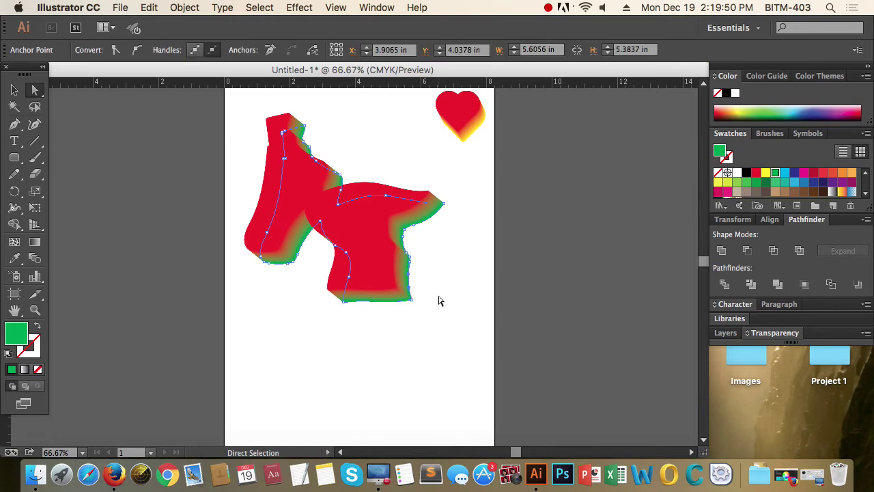
pyautogui.click(765, 173)
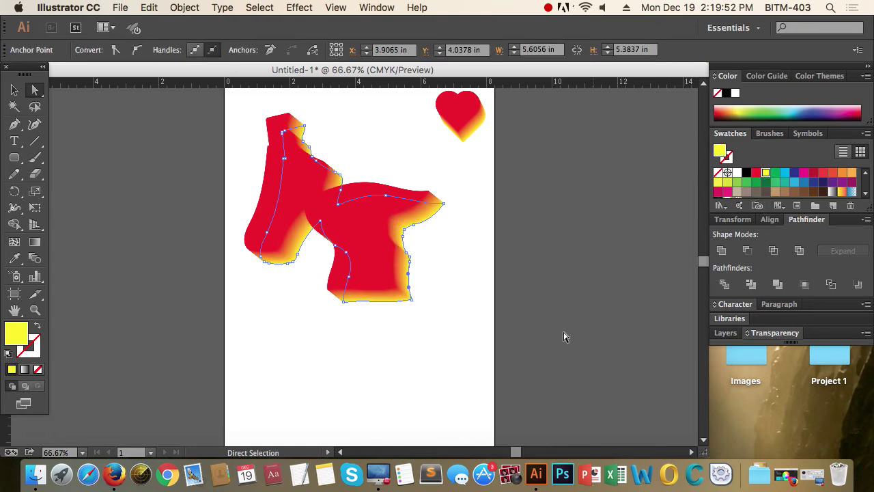
pyautogui.click(443, 380)
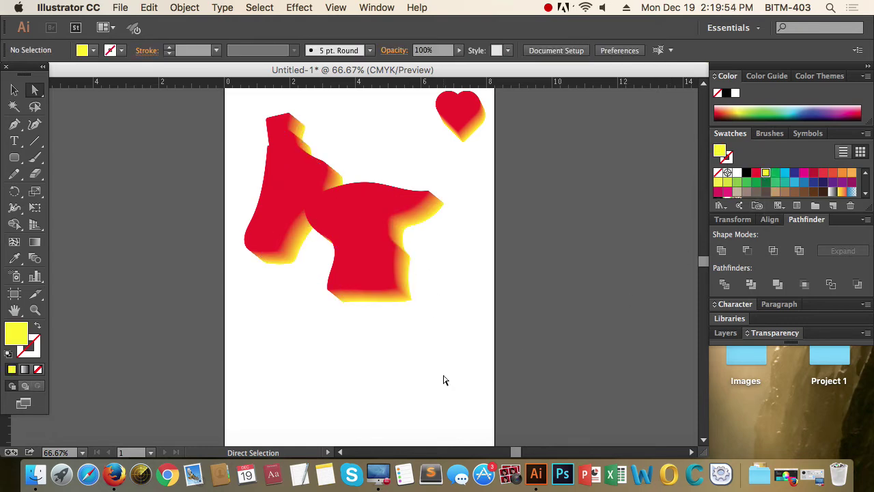
# - Recolor only the front shape inside the freehand blend to dark blue
pyautogui.click(357, 209)
pyautogui.click(794, 176)
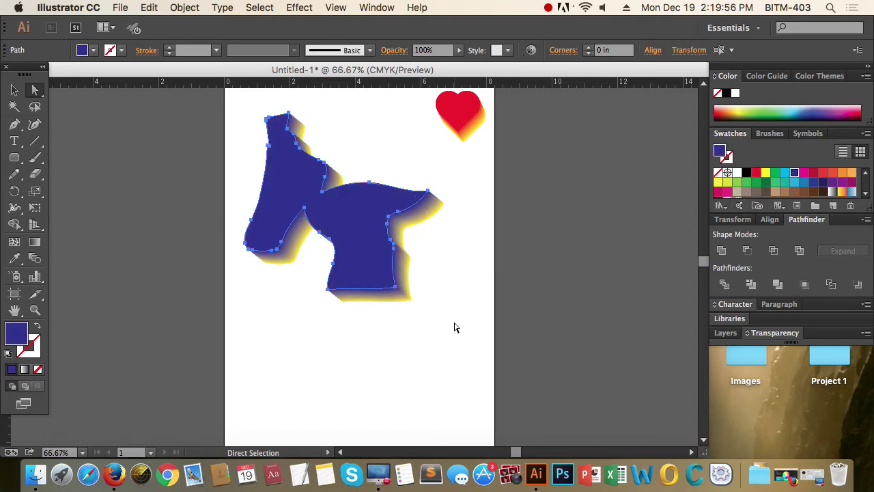
pyautogui.click(481, 377)
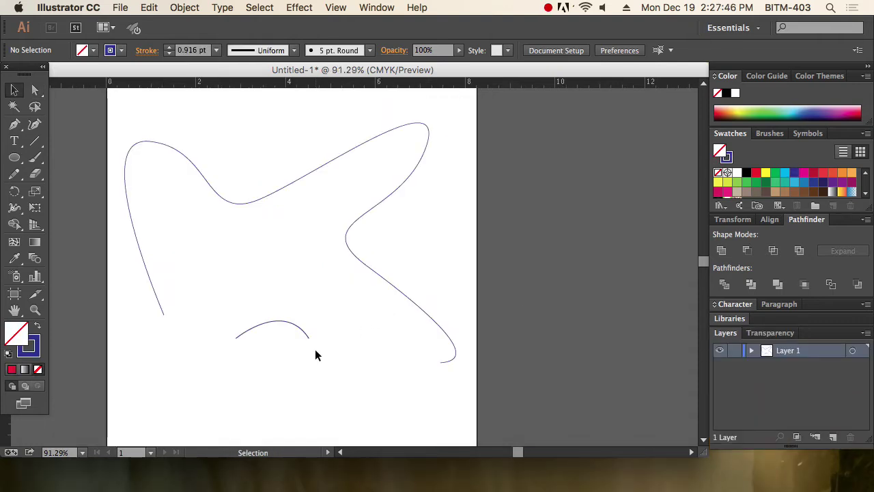
# - Blend the long wavy curve with the short arc below it and move the blend slightly down and to the right
pyautogui.moveTo(239, 357); pyautogui.dragTo(286, 327)
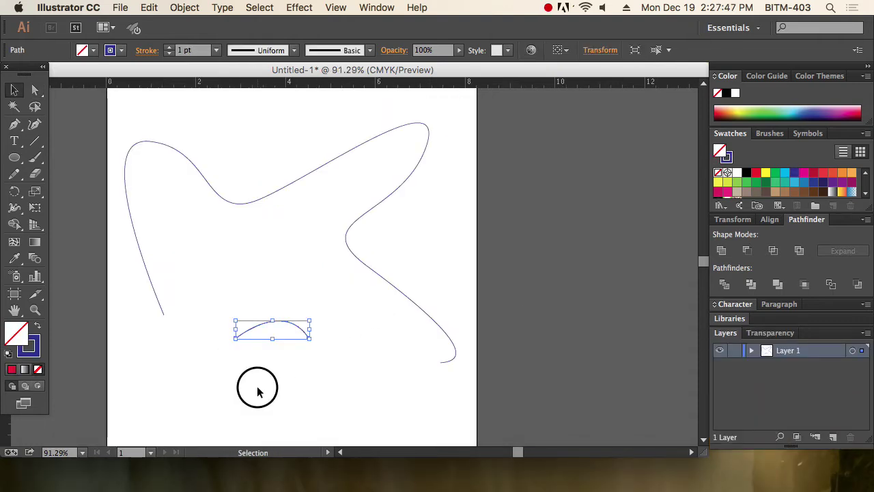
pyautogui.moveTo(257, 390); pyautogui.dragTo(448, 239)
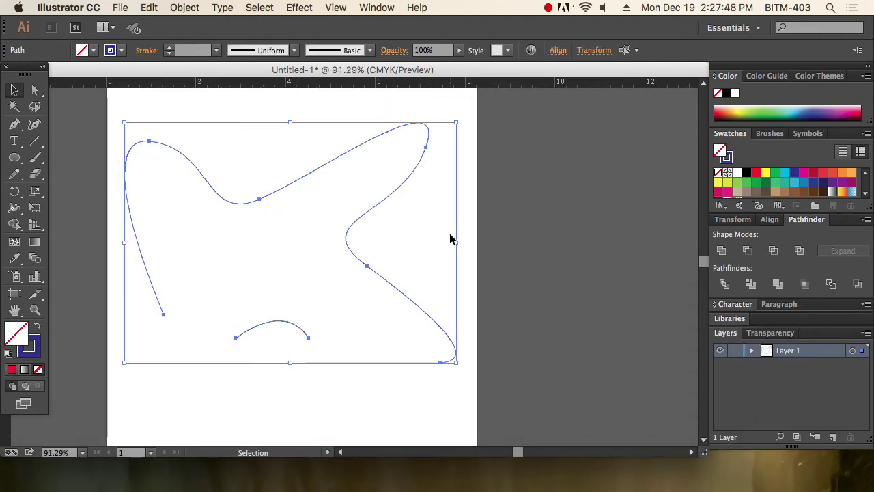
pyautogui.click(34, 259)
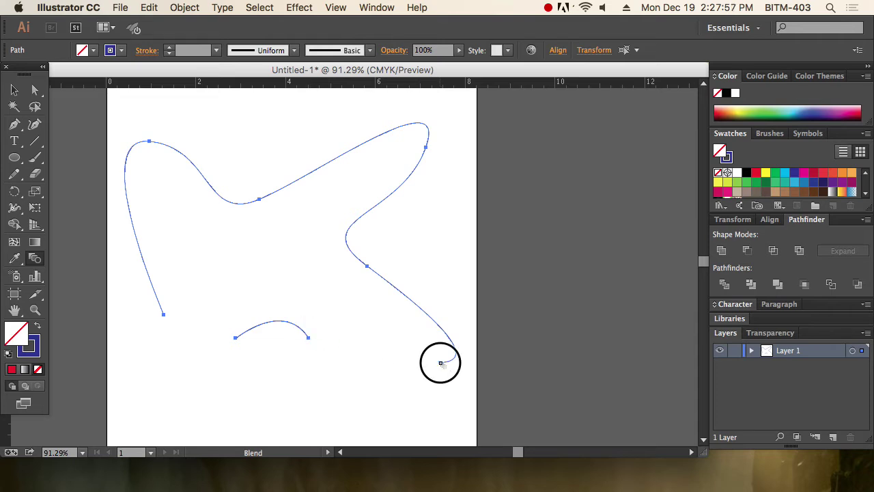
pyautogui.click(441, 363)
pyautogui.click(14, 90)
pyautogui.click(429, 277)
pyautogui.click(283, 326)
pyautogui.moveTo(368, 268); pyautogui.dragTo(384, 273)
# - Set the curve blend's spacing to Specified Steps with 150 steps and preview it
pyautogui.click(190, 8)
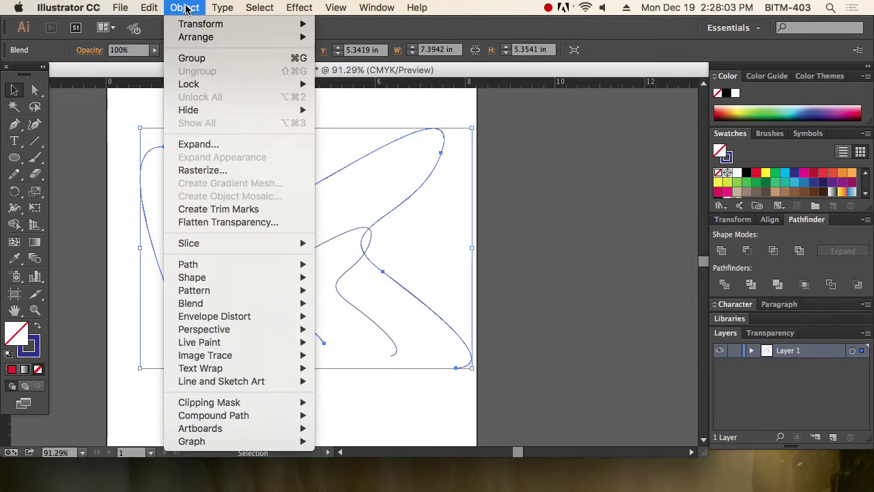
pyautogui.moveTo(218, 308)
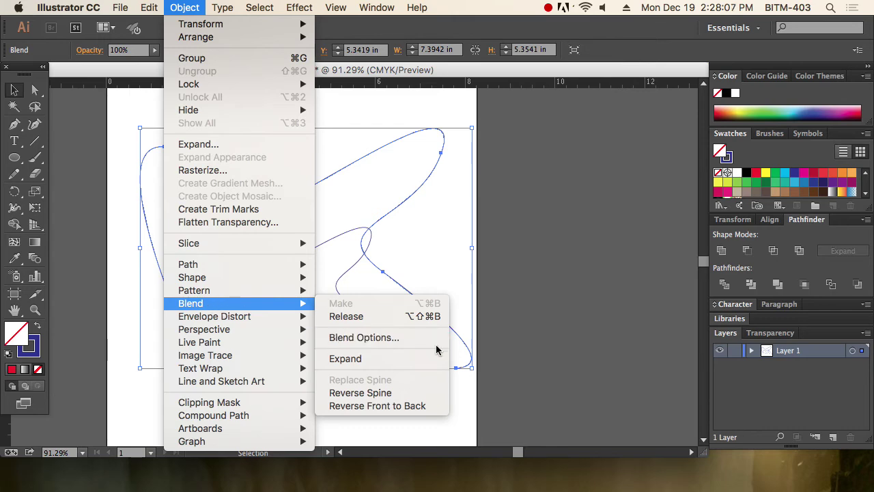
pyautogui.click(367, 338)
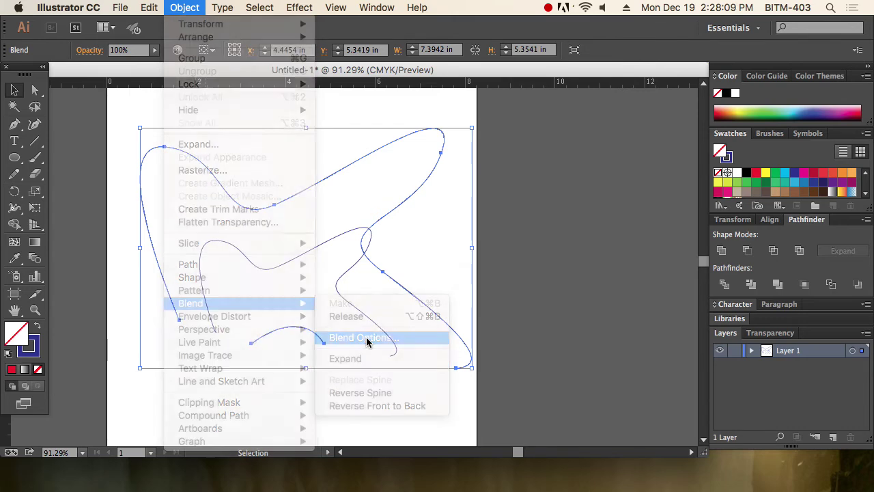
pyautogui.moveTo(415, 96); pyautogui.dragTo(583, 127)
pyautogui.click(480, 219)
pyautogui.click(604, 157)
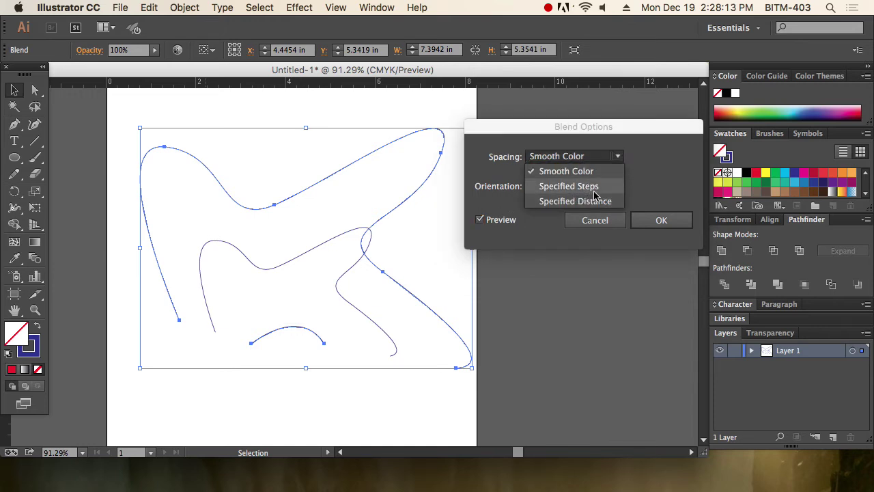
pyautogui.click(592, 189)
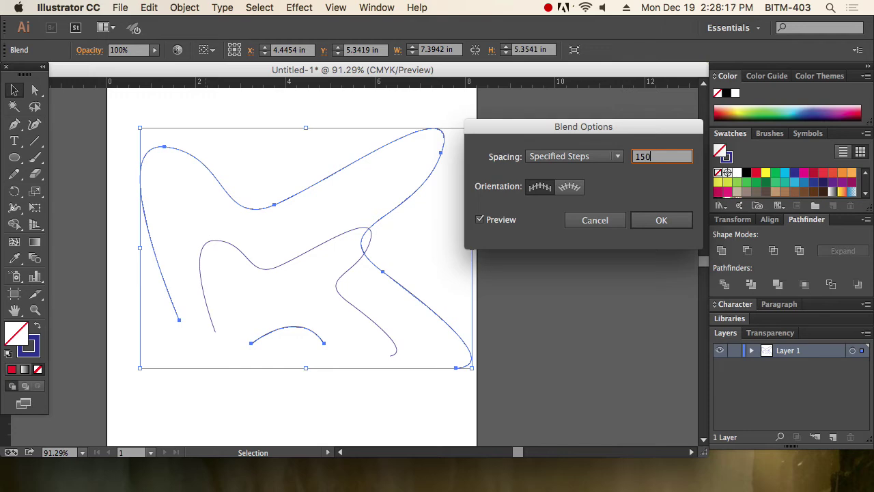
pyautogui.write('150')
pyautogui.press('Tab')
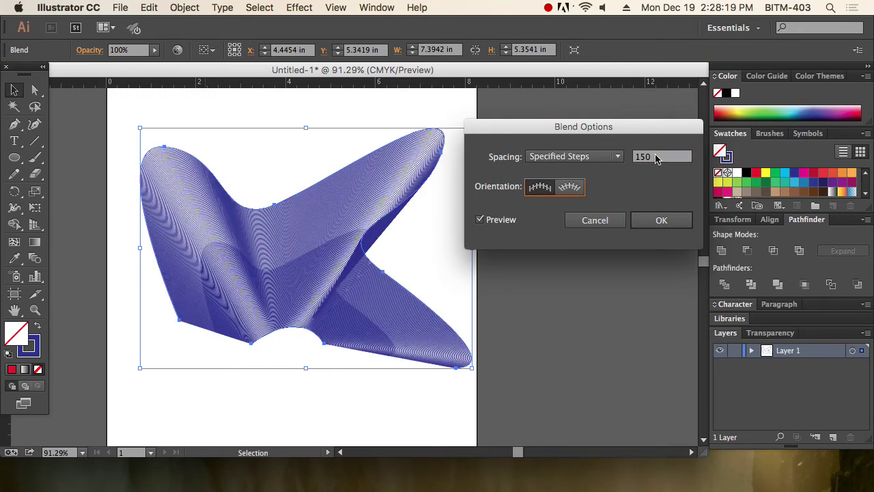
# - Reduce the blend's specified steps, trying 80 and settling on 60, and apply the blend options
pyautogui.click(655, 156)
pyautogui.write('80')
pyautogui.press('Tab')
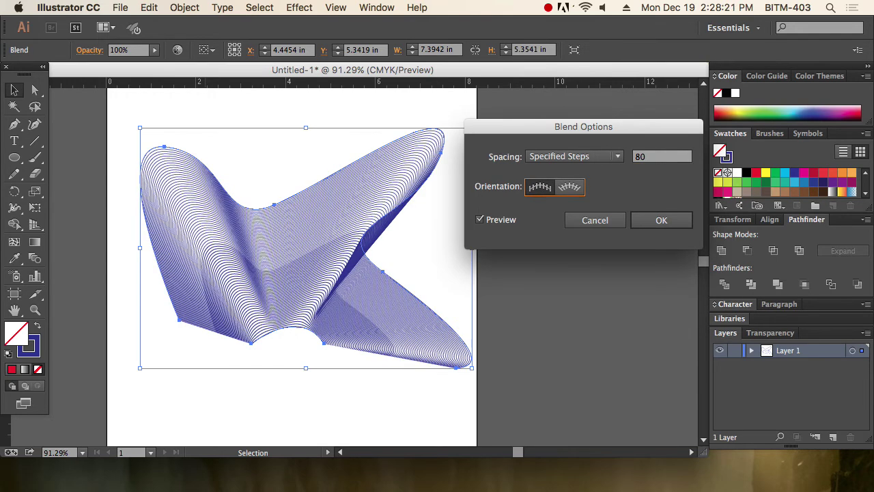
pyautogui.click(657, 159)
pyautogui.write('60')
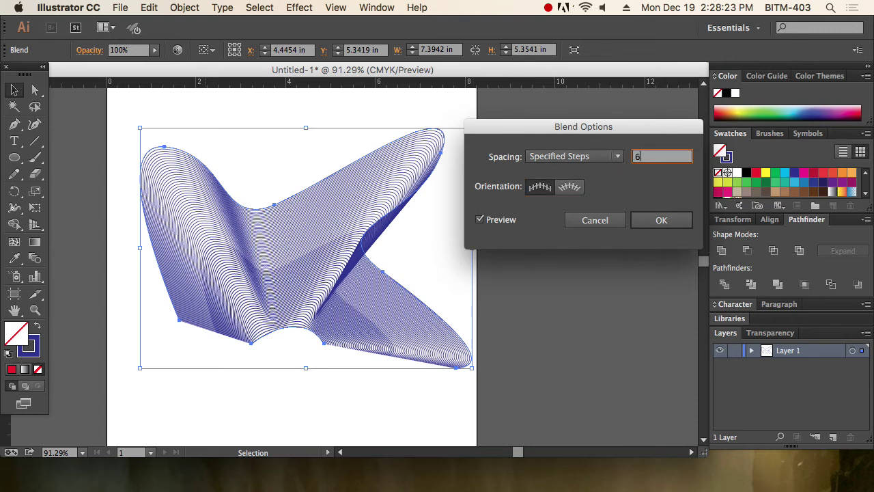
pyautogui.press('Tab')
pyautogui.click(664, 219)
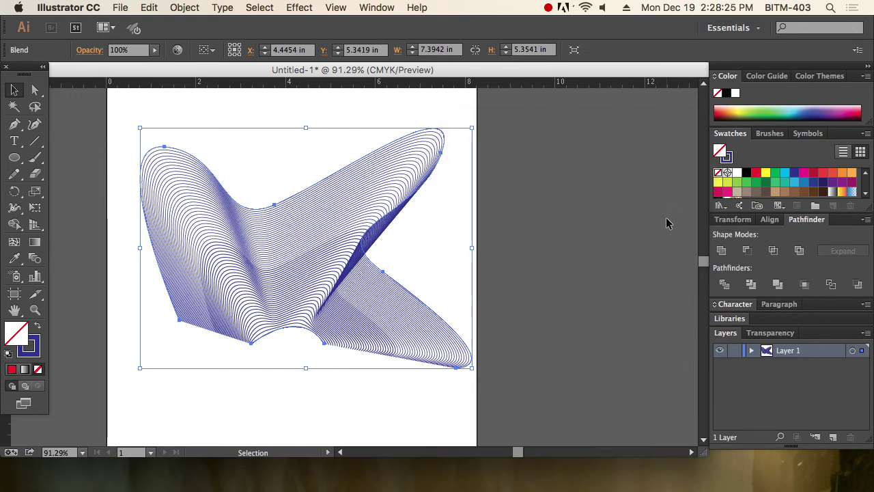
# - Pull the direction handle of the blend's short inner arc upward to make an arch about 2.4 in high
pyautogui.click(35, 89)
pyautogui.click(600, 292)
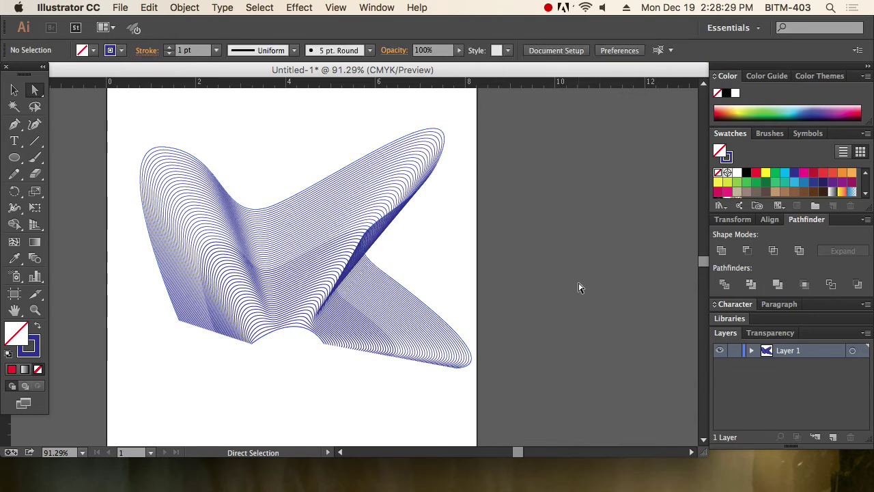
pyautogui.click(290, 332)
pyautogui.moveTo(302, 306); pyautogui.dragTo(273, 103)
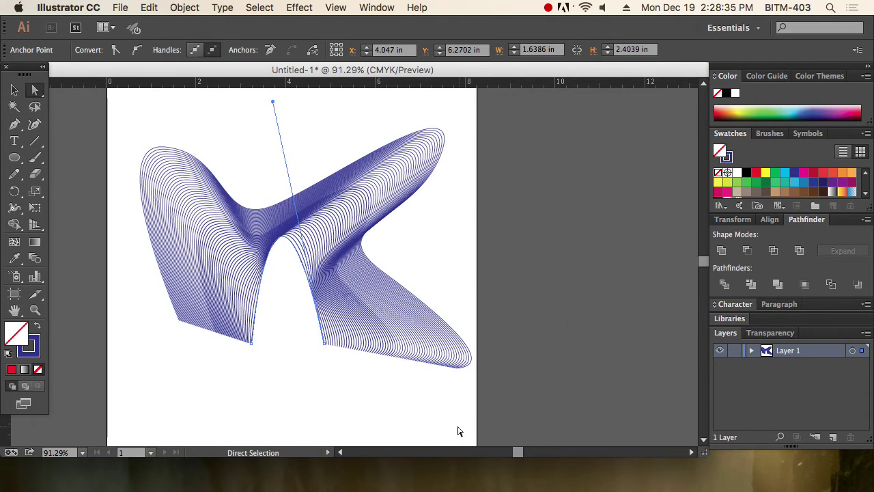
# - Move the outer curve's lower-right end anchor to about X 4.86 in, Y 8.73 in and pull the neighboring anchor's handle far outward
pyautogui.click(462, 371)
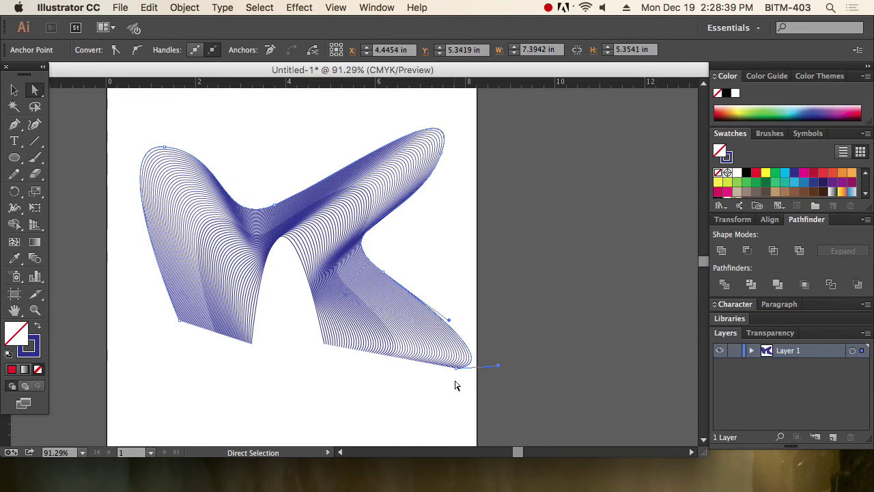
pyautogui.moveTo(456, 368); pyautogui.dragTo(324, 399)
pyautogui.moveTo(447, 318); pyautogui.dragTo(585, 365)
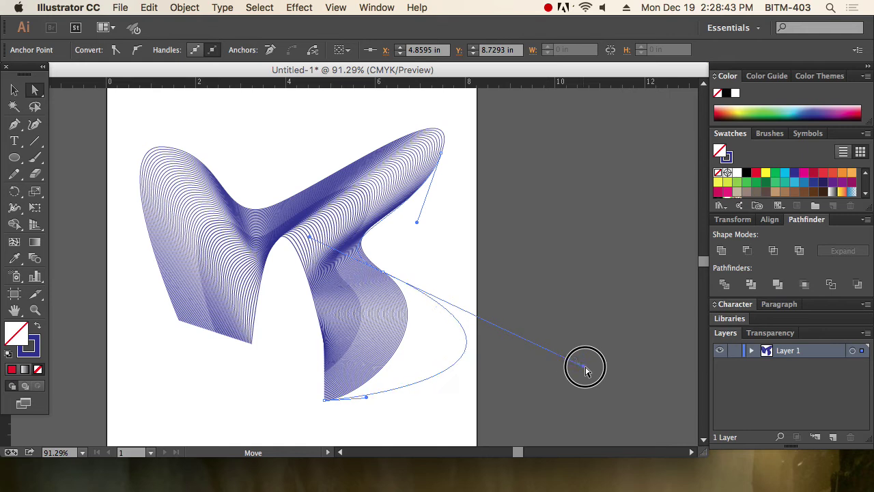
# - Move the outer curve's end anchor up to about X 2.99 in, Y 3.51 in and swing its direction handle downward
pyautogui.moveTo(326, 403); pyautogui.dragTo(390, 366)
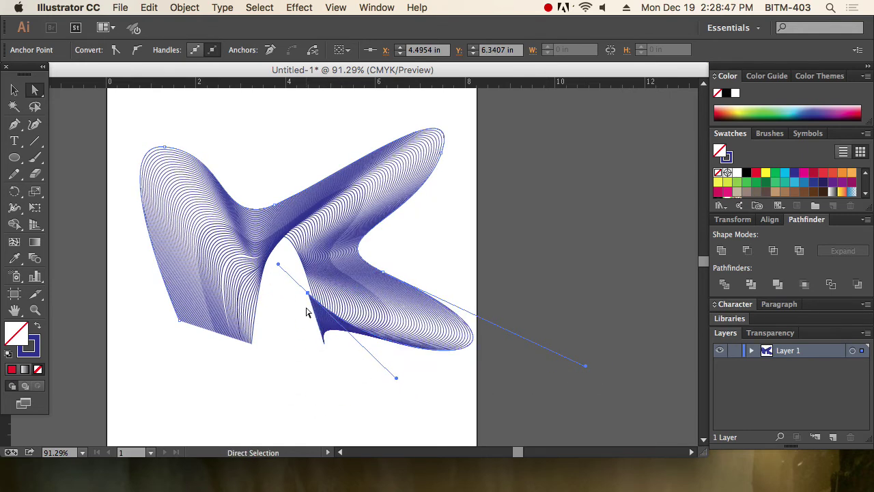
pyautogui.moveTo(308, 293); pyautogui.dragTo(240, 166)
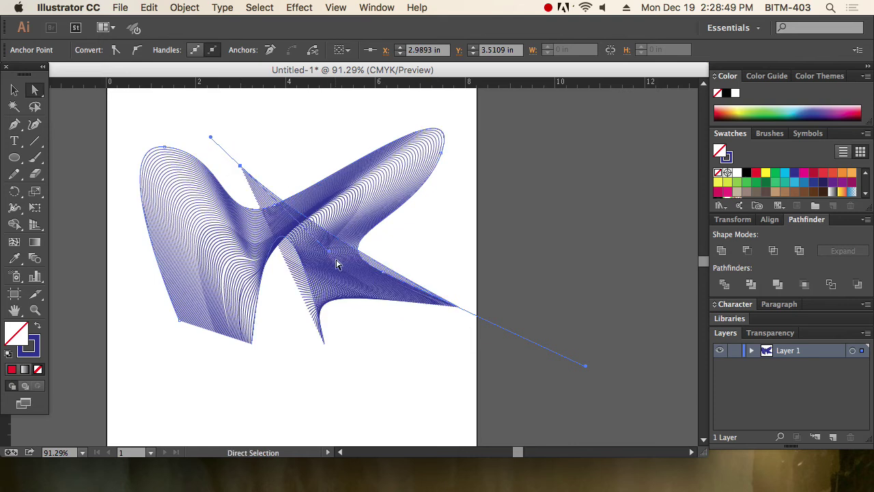
pyautogui.moveTo(330, 258); pyautogui.dragTo(362, 362)
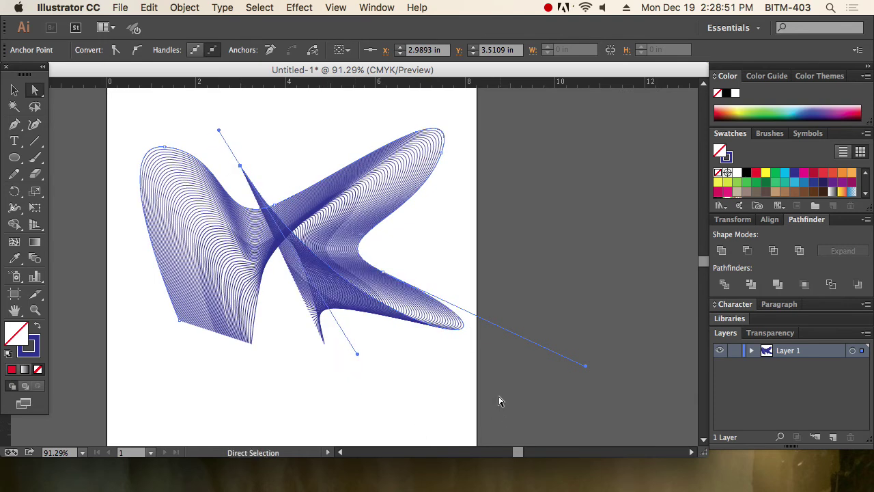
pyautogui.click(404, 411)
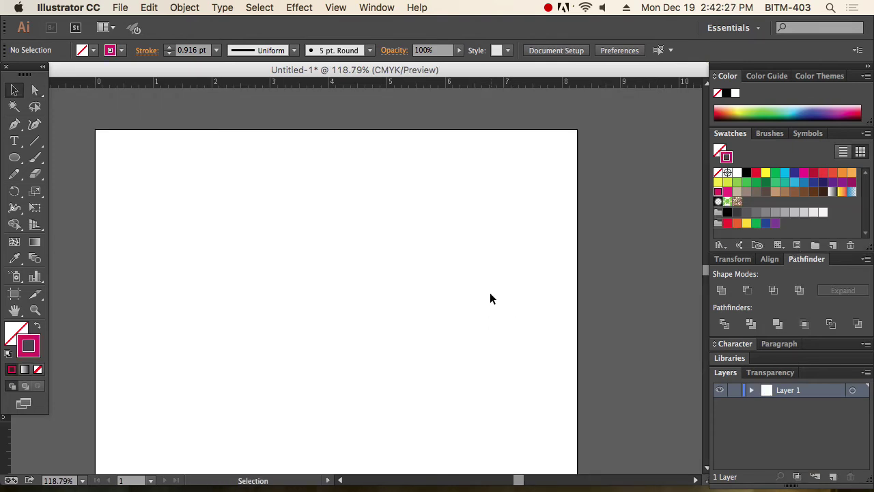
# - Add the text "Bangladesh" to the blank artboard and scale it up to about 6.2 in wide
pyautogui.press('t')
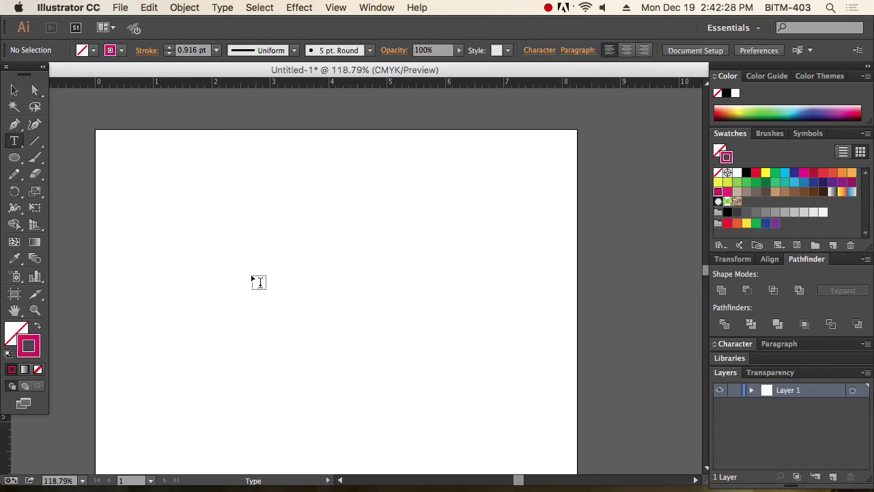
pyautogui.click(256, 251)
pyautogui.write('Bangladesh')
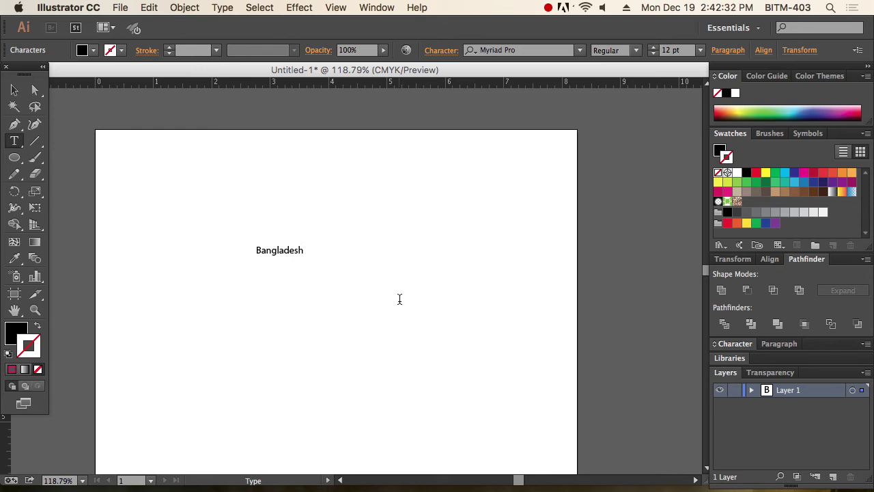
pyautogui.click(15, 90)
pyautogui.moveTo(304, 257); pyautogui.dragTo(455, 312)
pyautogui.moveTo(358, 262); pyautogui.dragTo(460, 269)
# - Start an envelope warp on the "Bangladesh" text with the Arc style, a horizontal 50% bend and preview on
pyautogui.press('super+space')
pyautogui.moveTo(90, 132); pyautogui.dragTo(624, 374)
pyautogui.moveTo(499, 303); pyautogui.dragTo(468, 303)
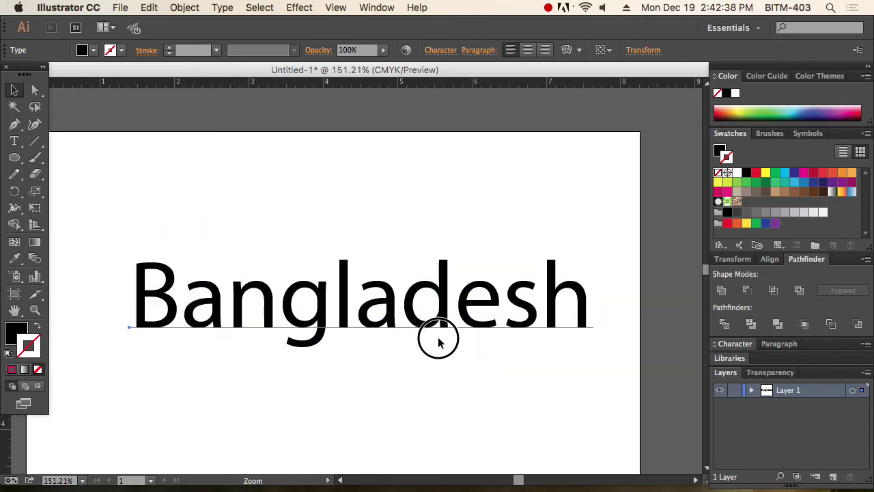
pyautogui.press('super+minus')
pyautogui.press('super+minus')
pyautogui.moveTo(232, 144); pyautogui.dragTo(577, 283)
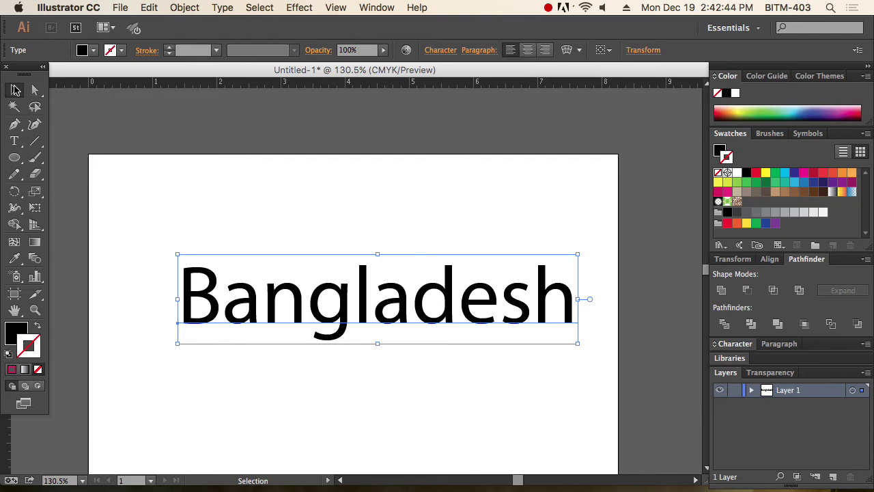
pyautogui.click(579, 50)
pyautogui.click(581, 53)
pyautogui.click(566, 49)
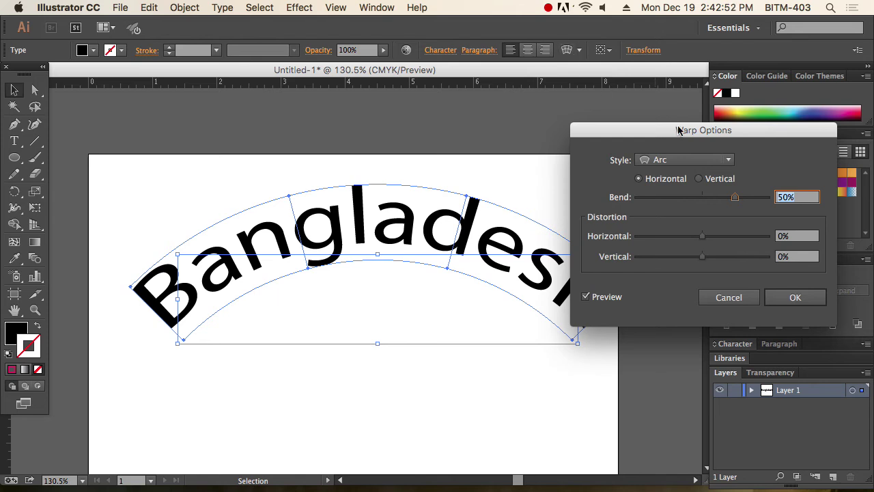
pyautogui.moveTo(669, 134); pyautogui.dragTo(596, 114)
# - Preview the Arc Lower, Arc Upper and Arch warp styles on the "Bangladesh" text
pyautogui.click(611, 140)
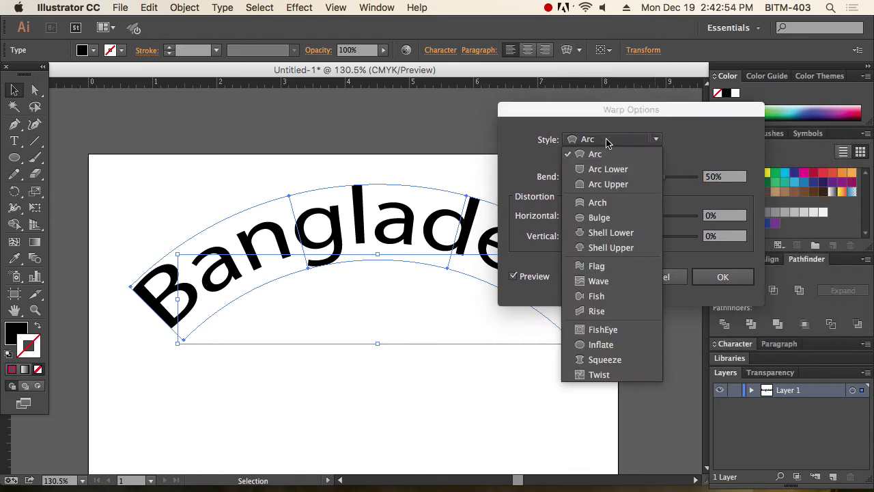
pyautogui.click(608, 169)
pyautogui.click(618, 142)
pyautogui.click(617, 169)
pyautogui.click(613, 139)
pyautogui.click(609, 184)
pyautogui.click(614, 140)
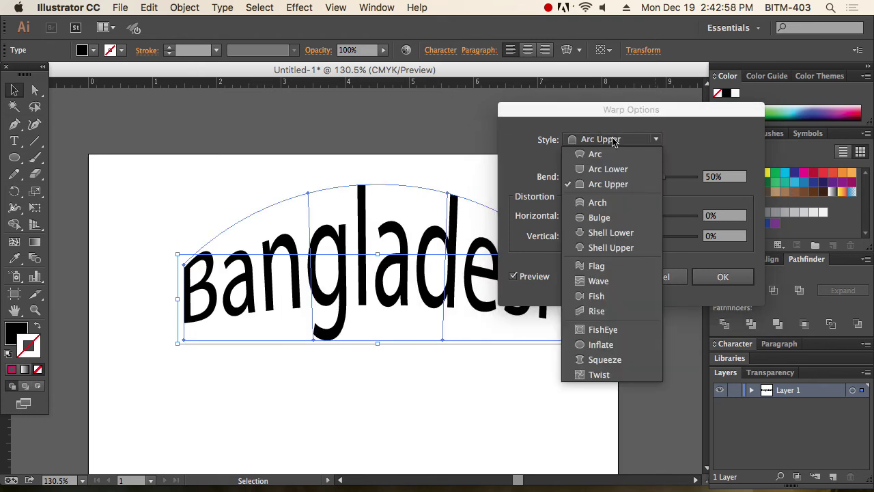
pyautogui.click(613, 201)
pyautogui.click(620, 140)
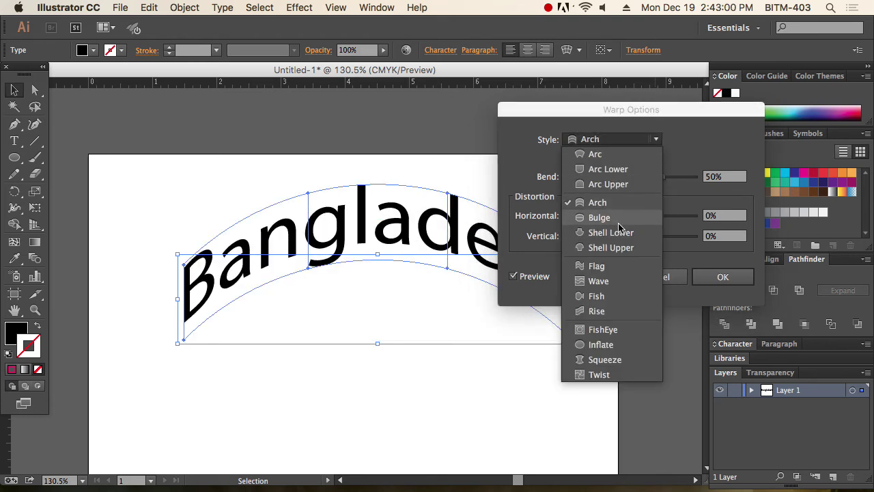
# - Try the Shell Lower warp style with a 72% bend, 16% horizontal distortion and -18% vertical distortion
pyautogui.click(618, 232)
pyautogui.moveTo(587, 114); pyautogui.dragTo(722, 91)
pyautogui.moveTo(787, 148)
pyautogui.mouseDown()
pyautogui.moveTo(694, 148)
pyautogui.moveTo(799, 145)
pyautogui.mouseUp()
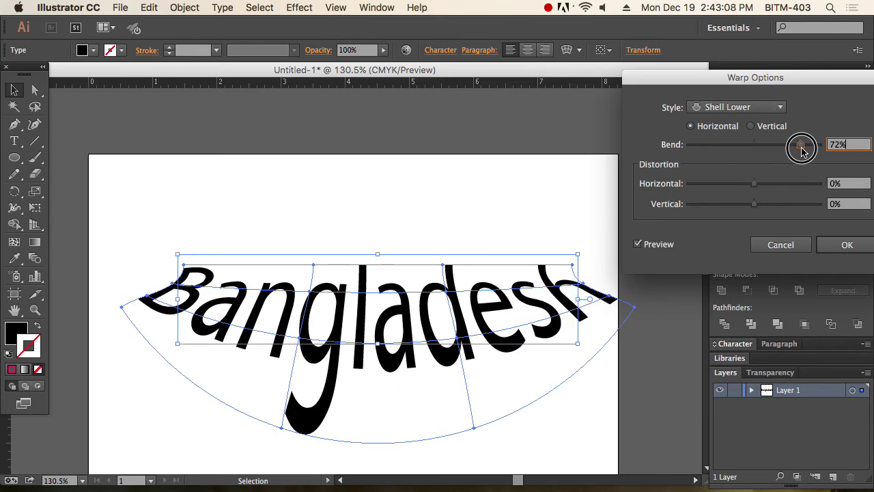
pyautogui.moveTo(754, 183); pyautogui.dragTo(743, 205)
# - Preview the Arc style with the same bend and distortion, and cancel the warp on the text
pyautogui.click(747, 114)
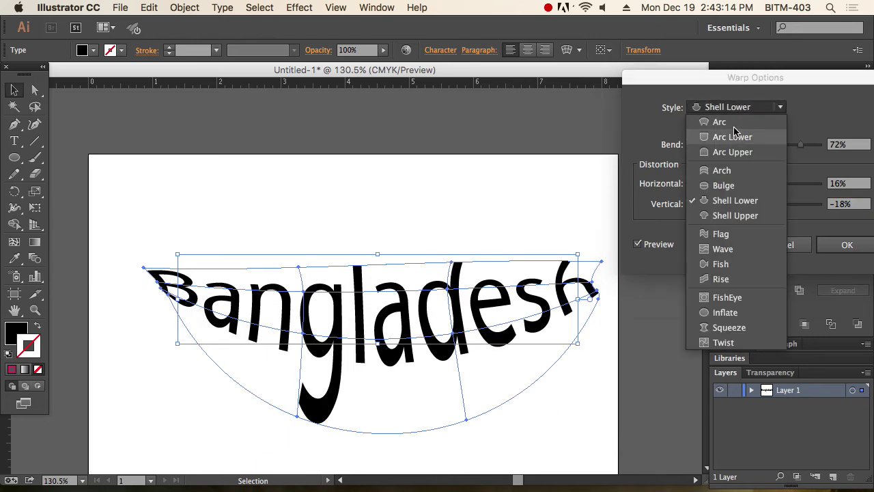
pyautogui.click(737, 124)
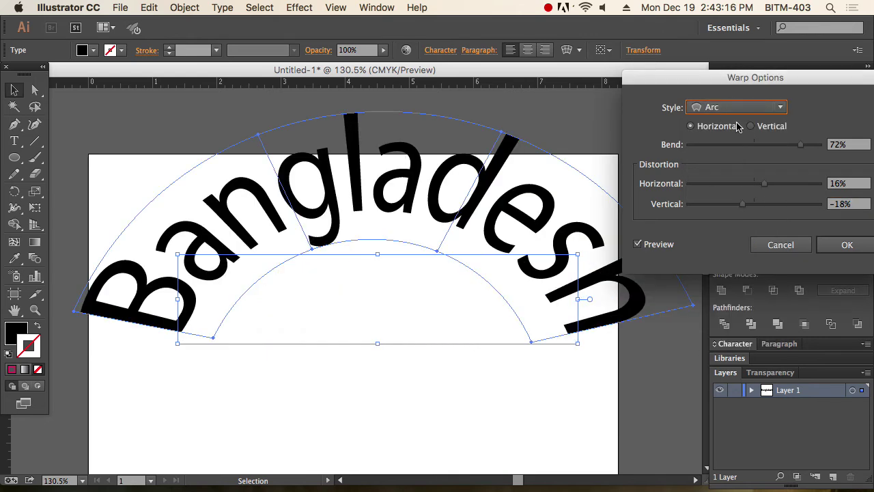
pyautogui.click(777, 248)
pyautogui.click(472, 386)
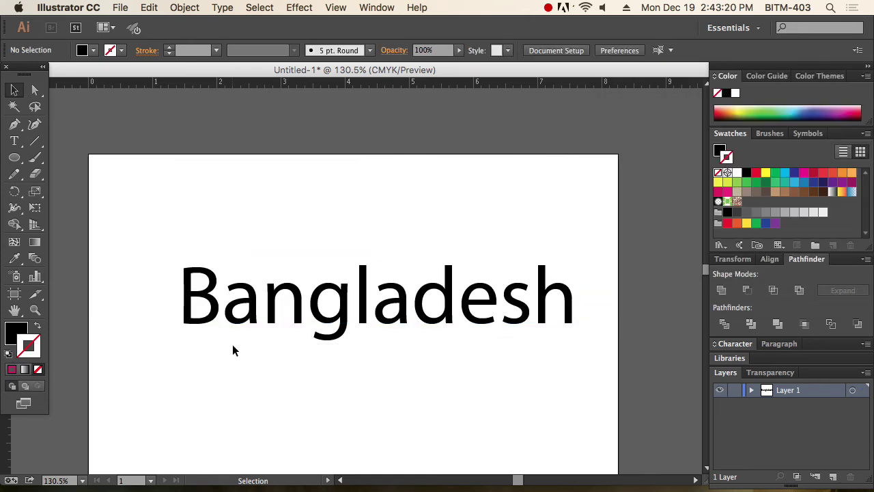
# - Draw a black ellipse about 6.93 in wide and 1.66 in high over the "Bangladesh" text
pyautogui.moveTo(15, 161); pyautogui.dragTo(58, 186)
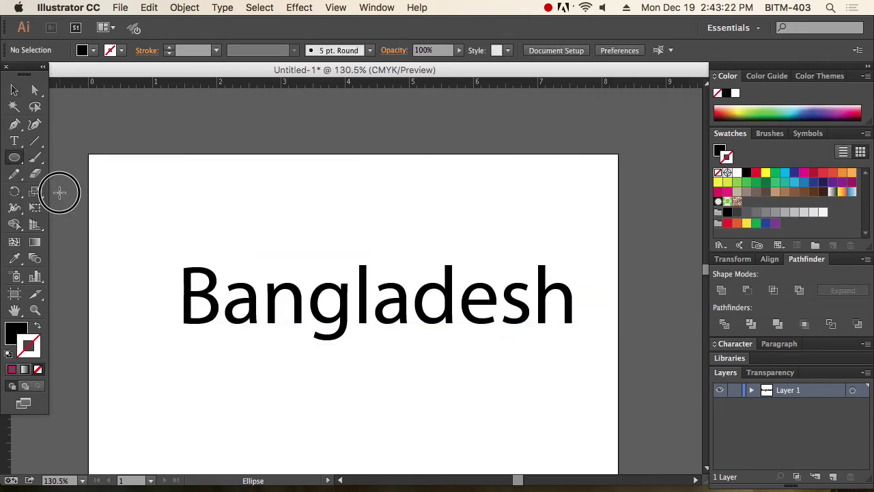
pyautogui.moveTo(151, 252); pyautogui.dragTo(597, 357)
pyautogui.press('v')
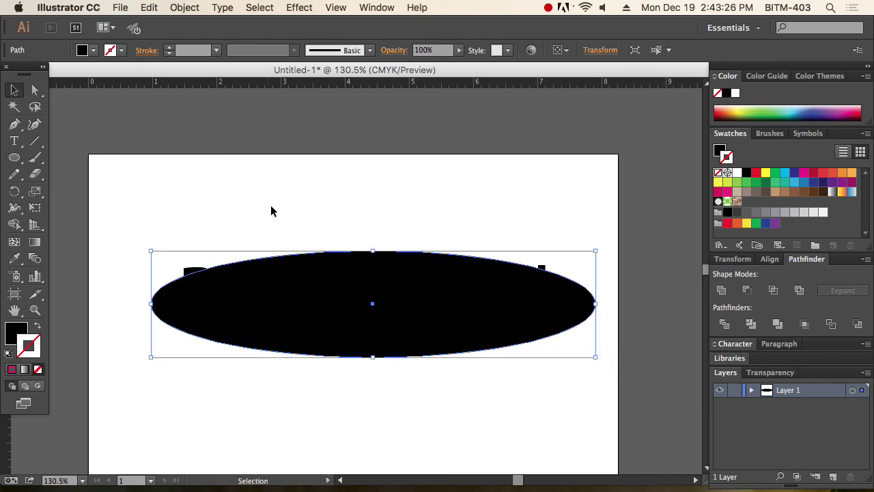
# - Distort the "Bangladesh" text into the ellipse using an envelope made with the top object
pyautogui.moveTo(271, 207); pyautogui.dragTo(492, 439)
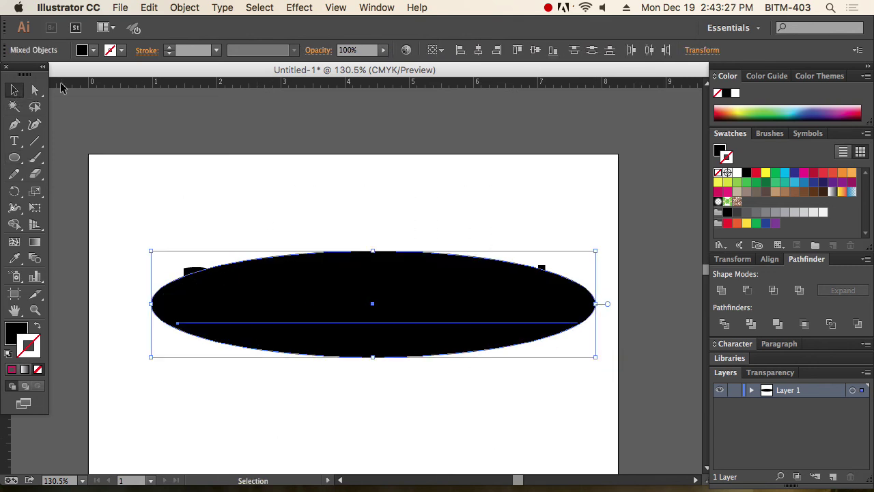
pyautogui.click(184, 8)
pyautogui.moveTo(275, 321)
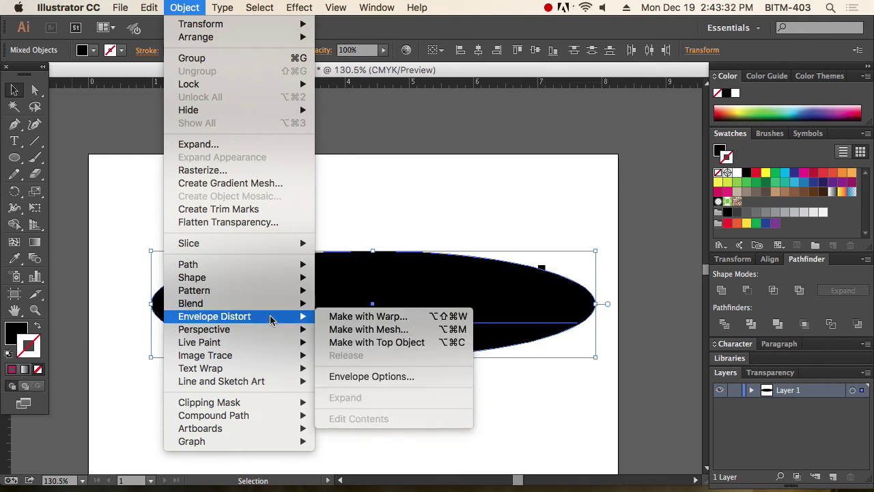
pyautogui.click(391, 349)
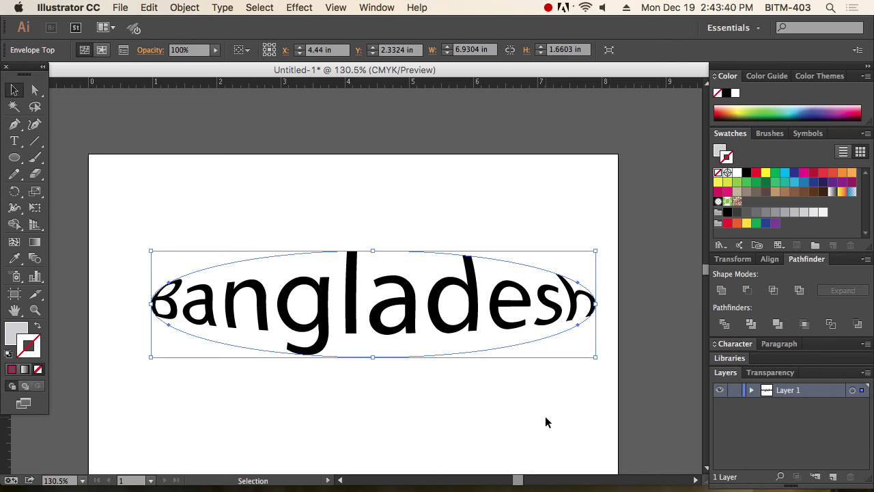
pyautogui.click(544, 422)
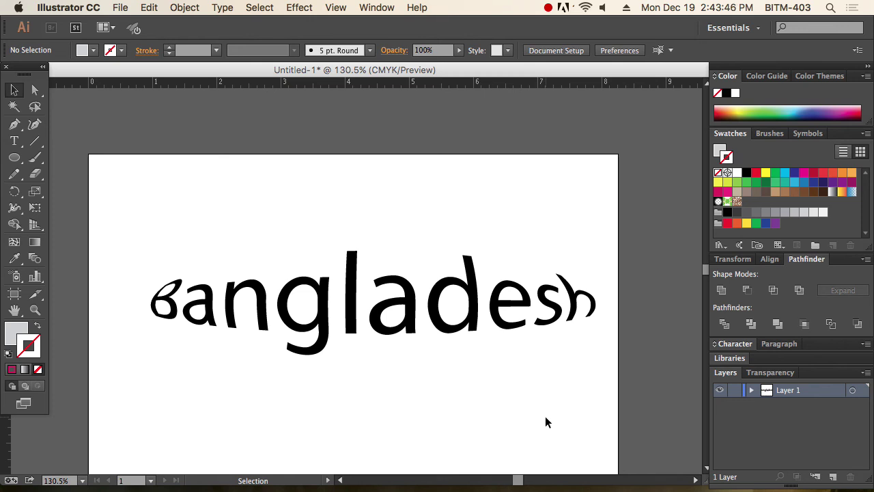
# - Undo the elliptical envelope and delete the ellipse covering the "Bangladesh" text
pyautogui.press('super+z')
pyautogui.click(452, 385)
pyautogui.click(378, 351)
pyautogui.press('Delete')
pyautogui.press('space')
pyautogui.moveTo(184, 330); pyautogui.dragTo(197, 271)
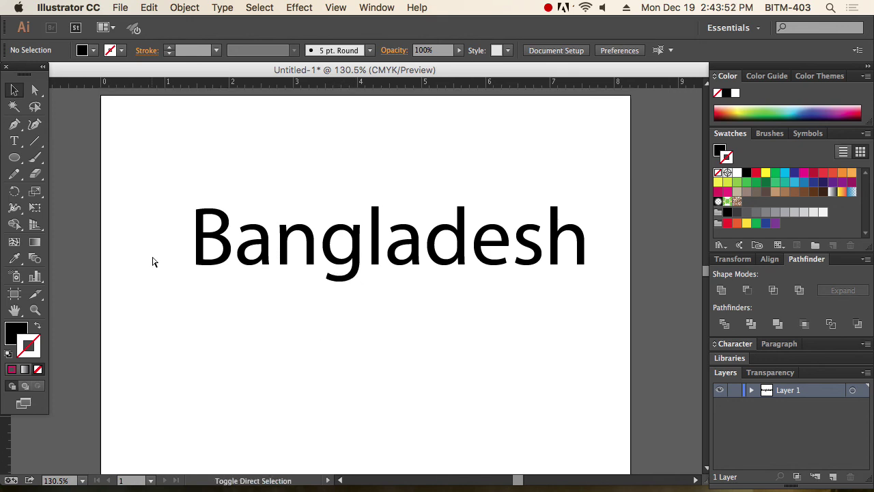
# - Draw a closed wavy Pen shape about 6.2 in wide and 2.2 in high over the "Bangladesh" text
pyautogui.click(15, 125)
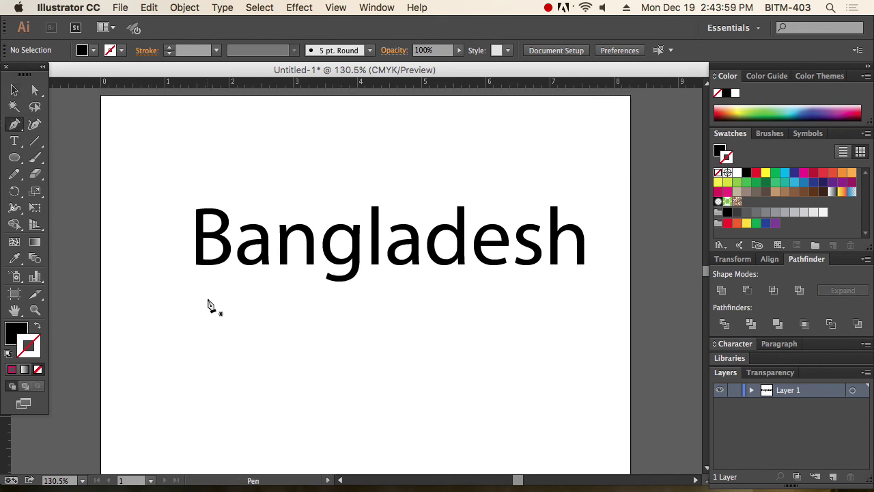
pyautogui.click(189, 278)
pyautogui.click(199, 176)
pyautogui.moveTo(199, 176); pyautogui.dragTo(321, 223)
pyautogui.moveTo(396, 220); pyautogui.dragTo(433, 196)
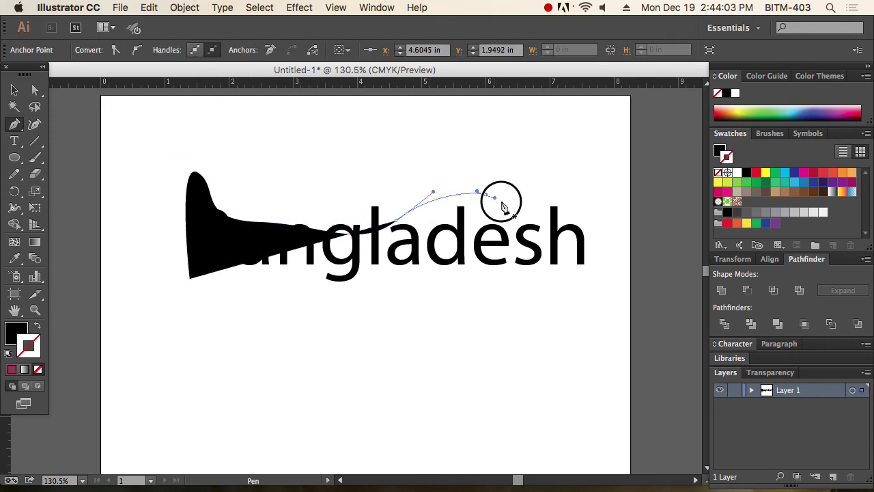
pyautogui.moveTo(555, 241); pyautogui.dragTo(582, 266)
pyautogui.moveTo(517, 301); pyautogui.dragTo(435, 296)
pyautogui.moveTo(343, 301); pyautogui.dragTo(318, 325)
pyautogui.moveTo(191, 279); pyautogui.dragTo(178, 161)
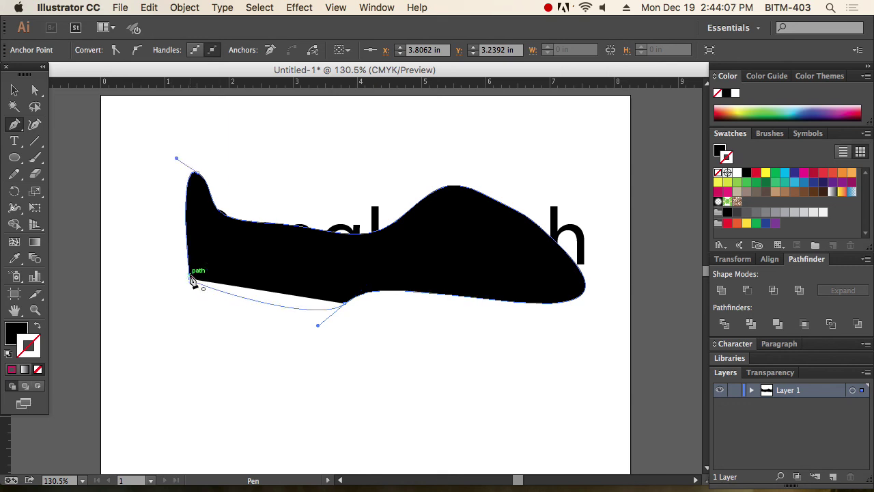
pyautogui.click(13, 90)
pyautogui.click(462, 367)
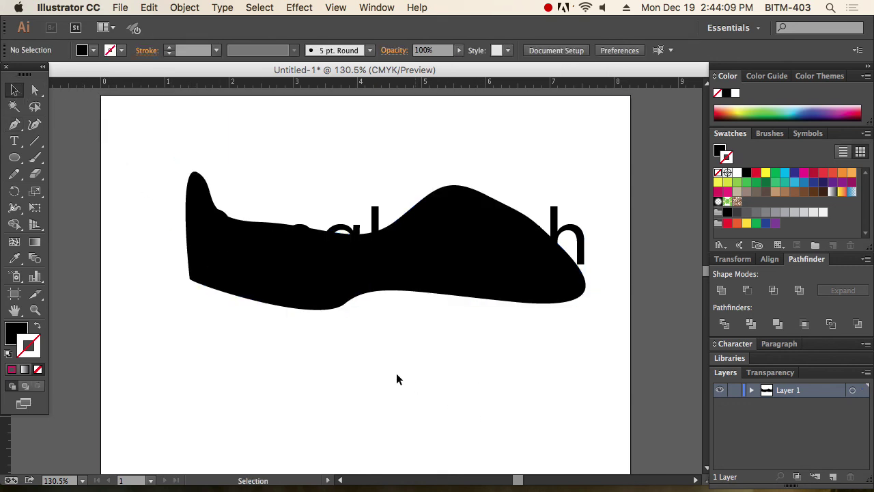
# - Distort the "Bangladesh" text into the wavy shape using an envelope made with the top object
pyautogui.moveTo(396, 372); pyautogui.dragTo(435, 228)
pyautogui.click(184, 7)
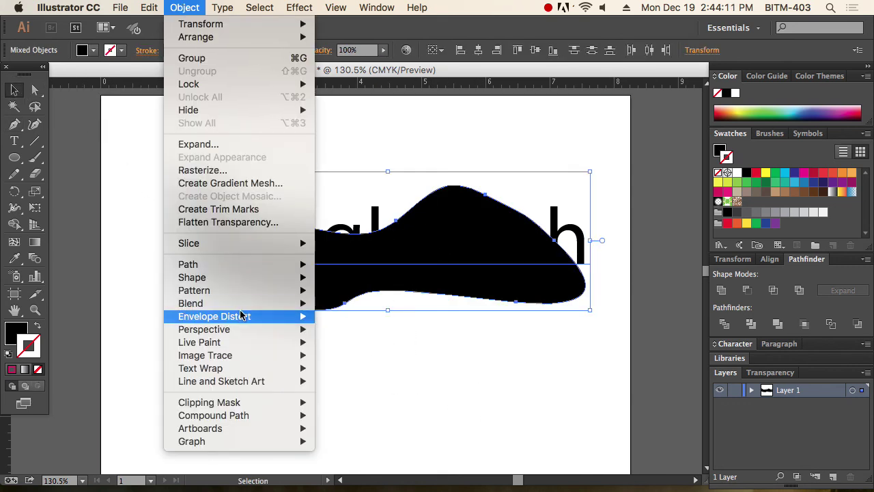
pyautogui.moveTo(306, 318)
pyautogui.click(398, 347)
pyautogui.click(582, 396)
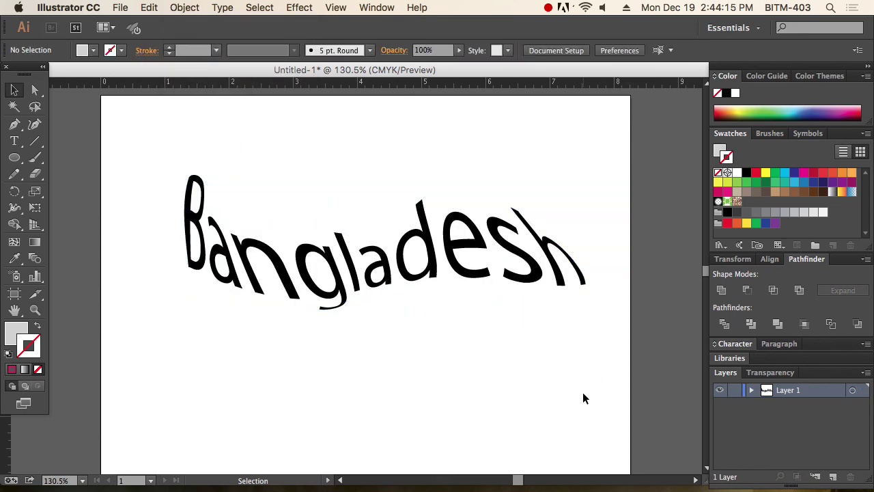
pyautogui.press('super+z')
pyautogui.press('super+shift+a')
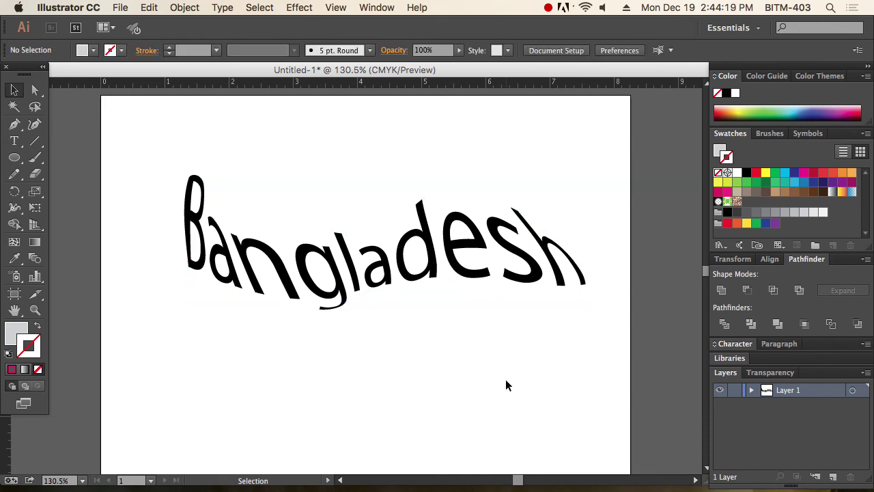